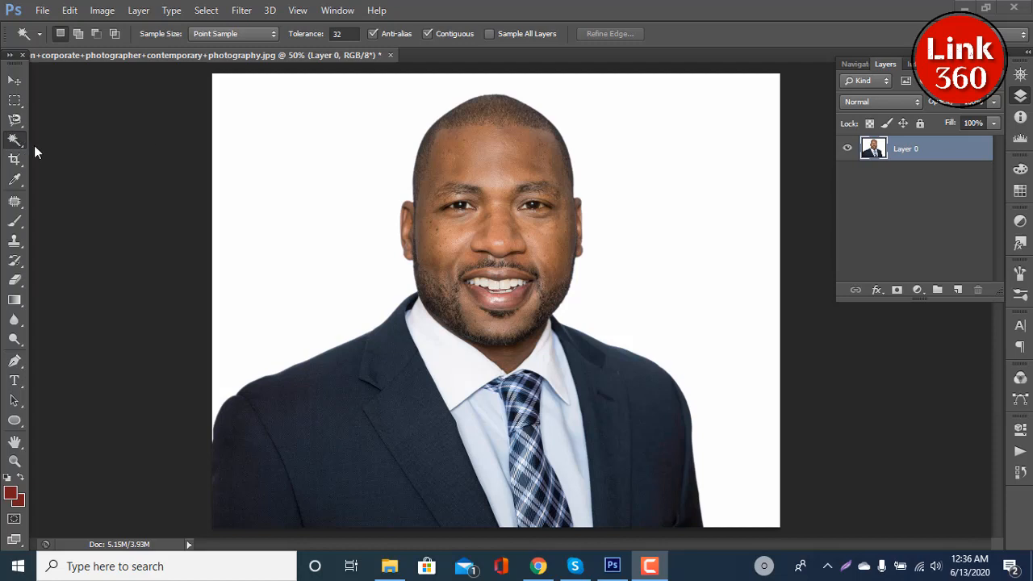
Select the white background with the Magic Wand, fill it with the dark red gradient and clear the selection.
left_click(332, 161)
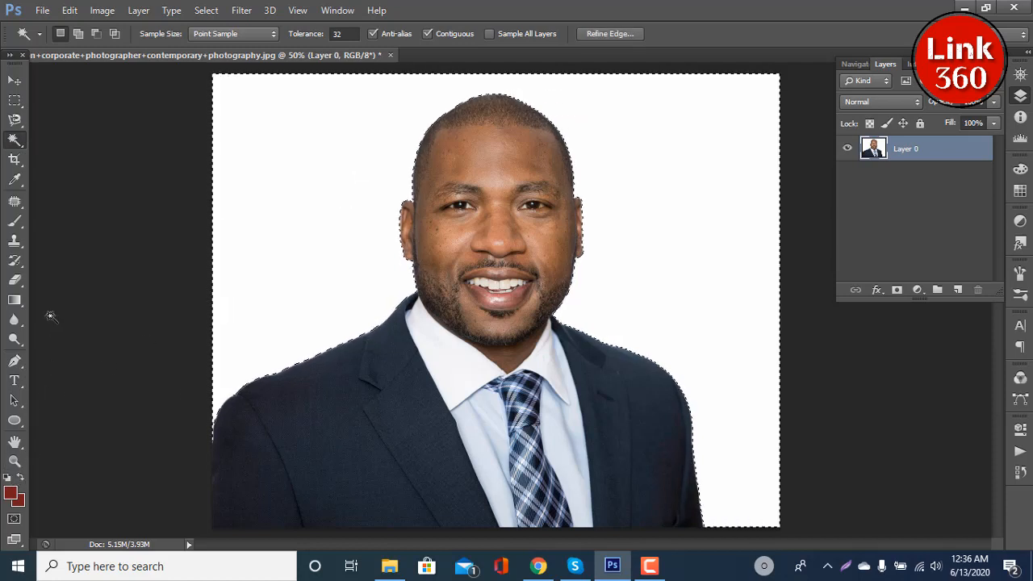
left_click(15, 300)
left_click_drag(282, 174, 350, 202)
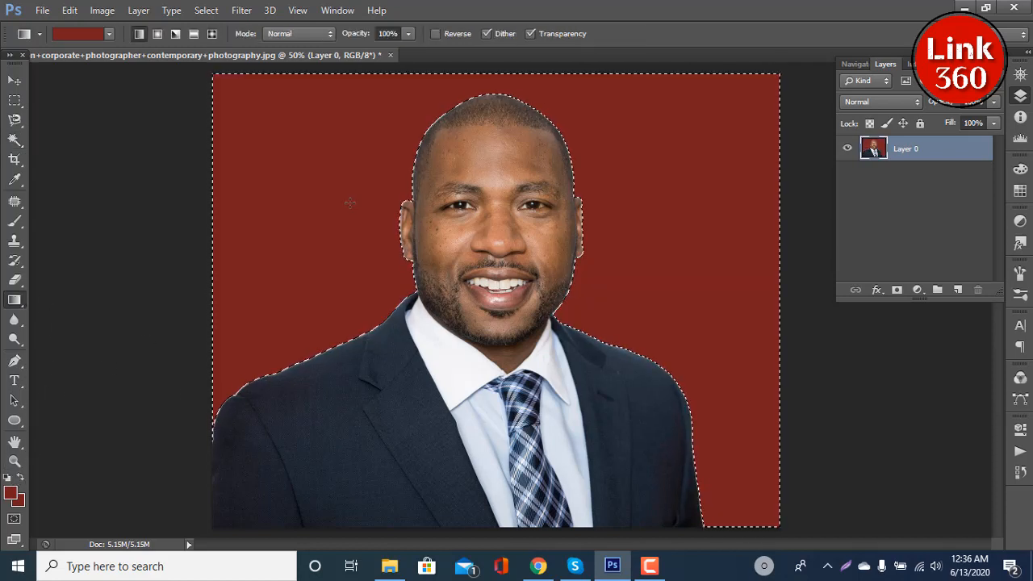
key("ctrl+d")
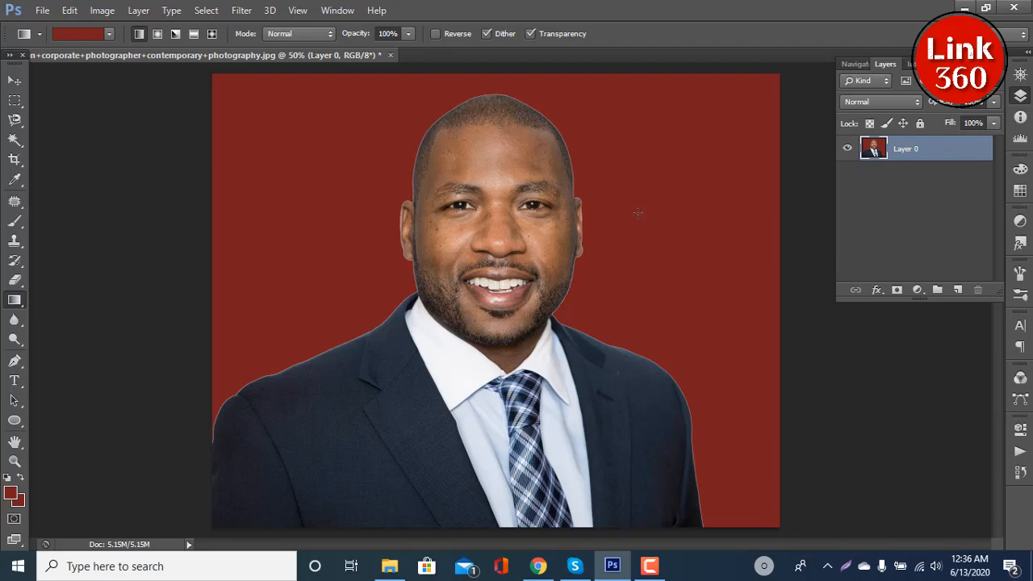
Examine the edges around the man's head, ears and shoulders against the red background at 100% zoom.
key("ctrl+plus")
key("ctrl+plus")
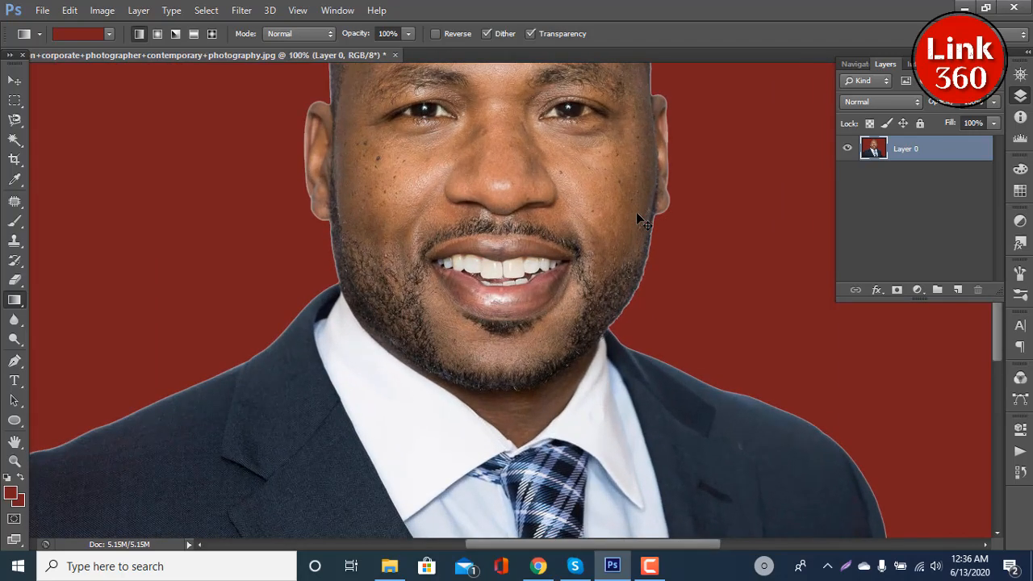
left_click_drag(579, 220, 611, 440)
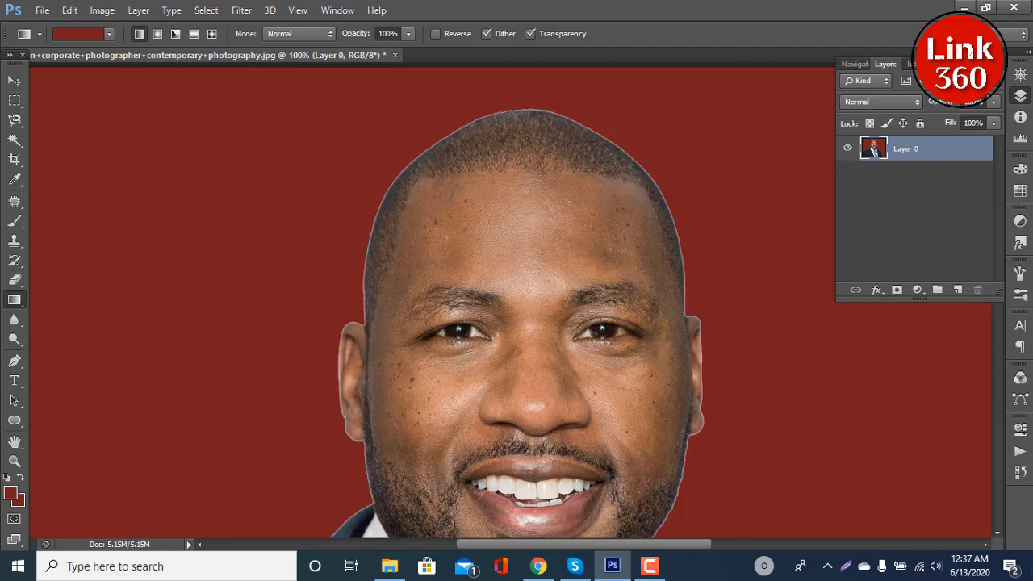
left_click_drag(689, 445, 650, 249)
left_click_drag(610, 340, 408, 160)
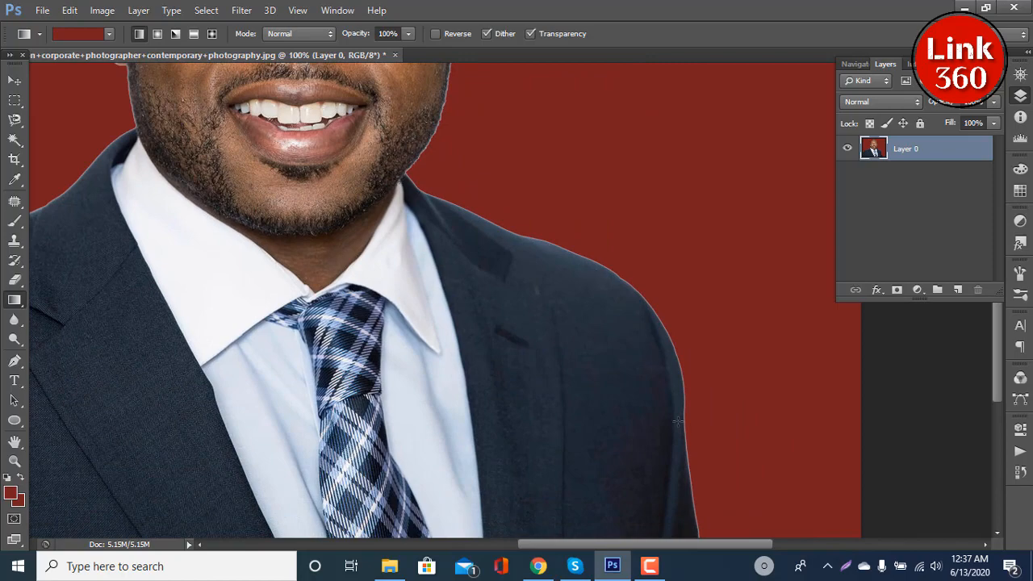
left_click_drag(139, 273, 415, 374)
key("ctrl+minus")
key("ctrl+minus")
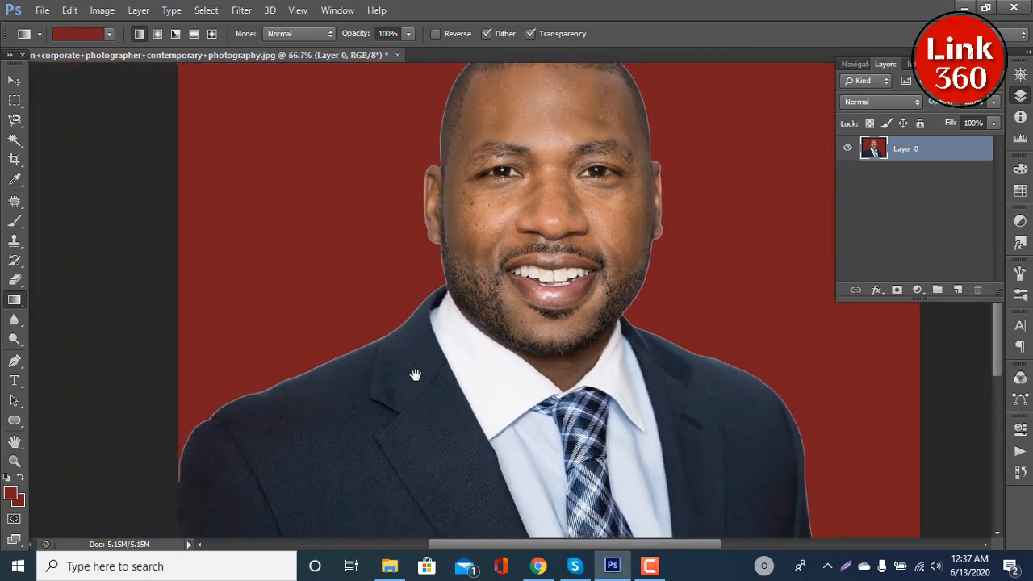
Undo the red background fill and clear the restored selection.
key("ctrl+z")
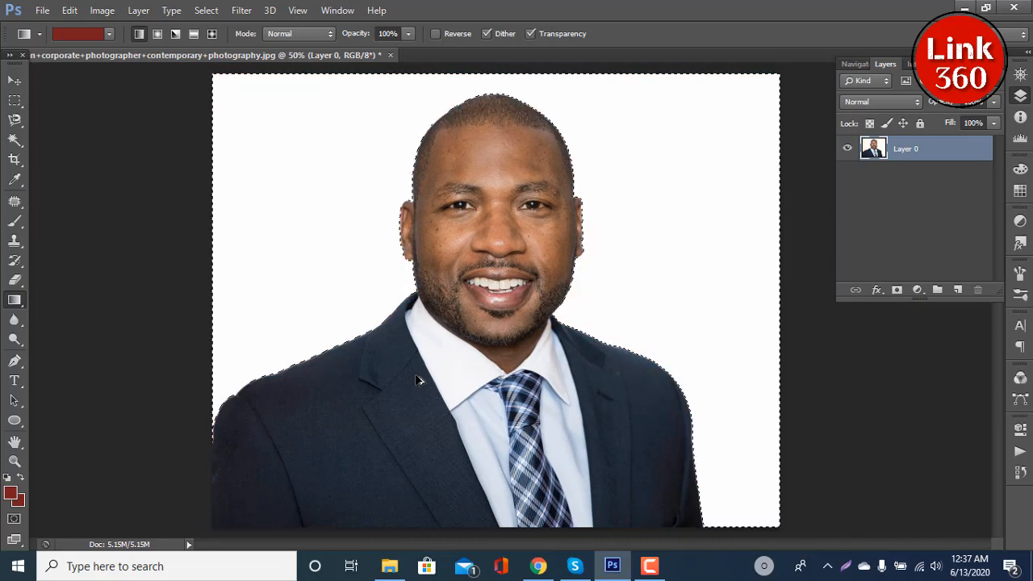
key("ctrl+d")
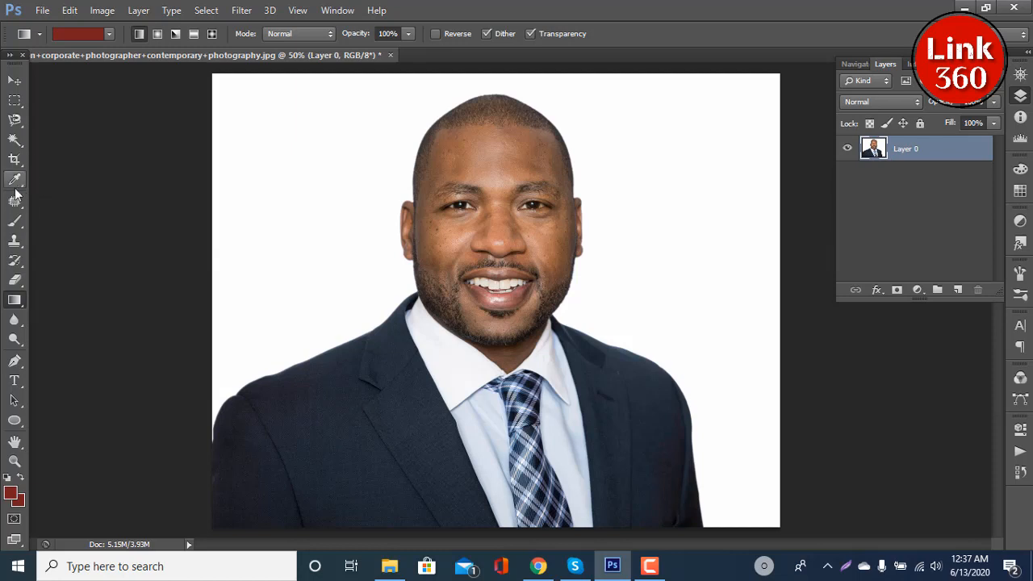
Select the white background with the Magic Wand, invert the selection to the man and add it as a layer mask.
left_click(13, 141)
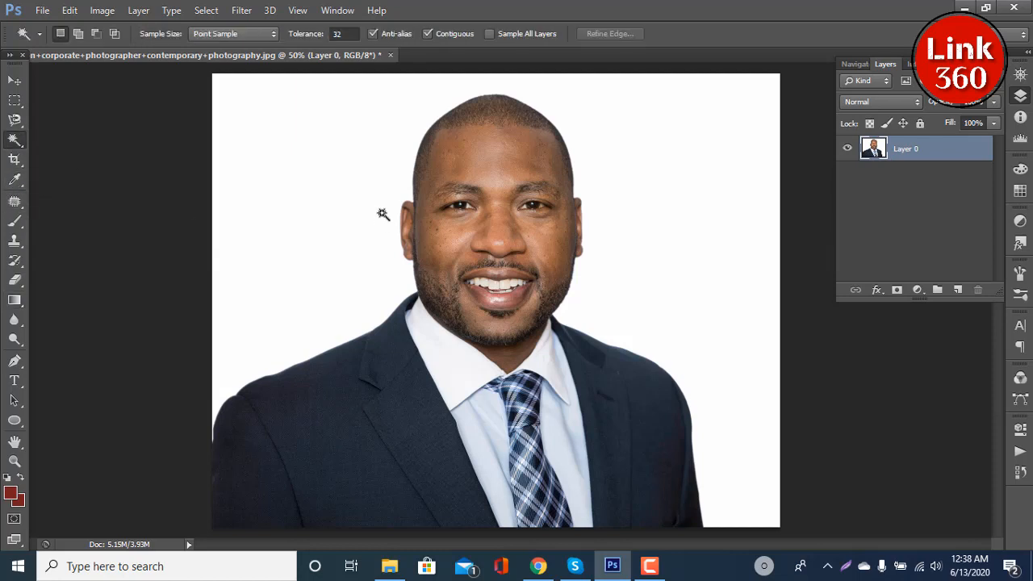
left_click(370, 171)
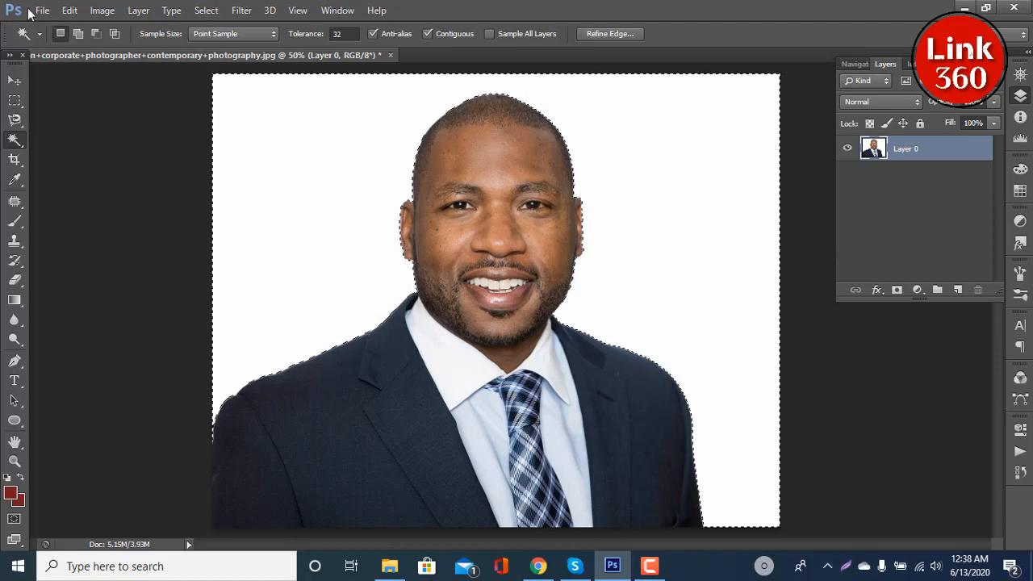
left_click(209, 13)
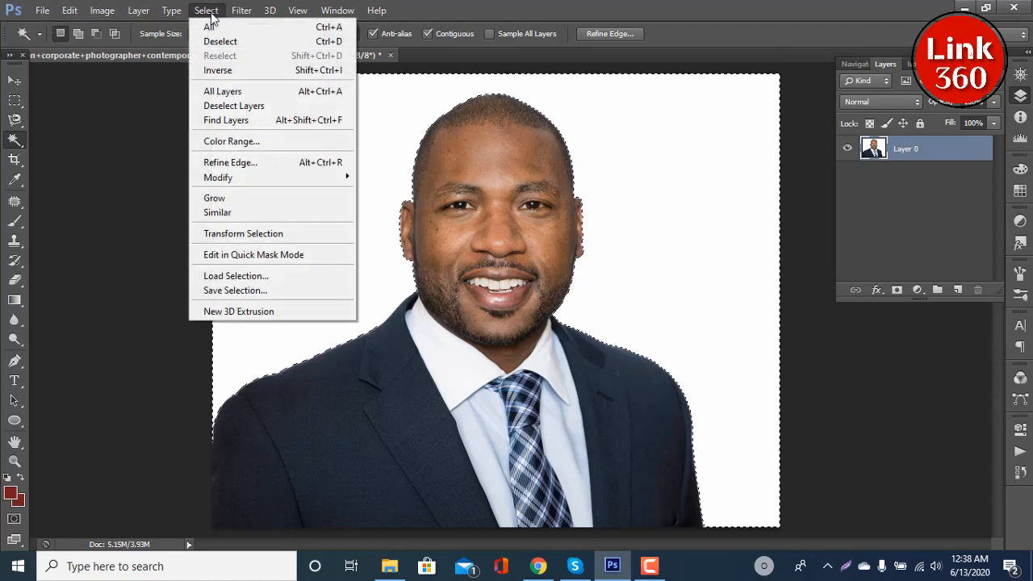
left_click(216, 70)
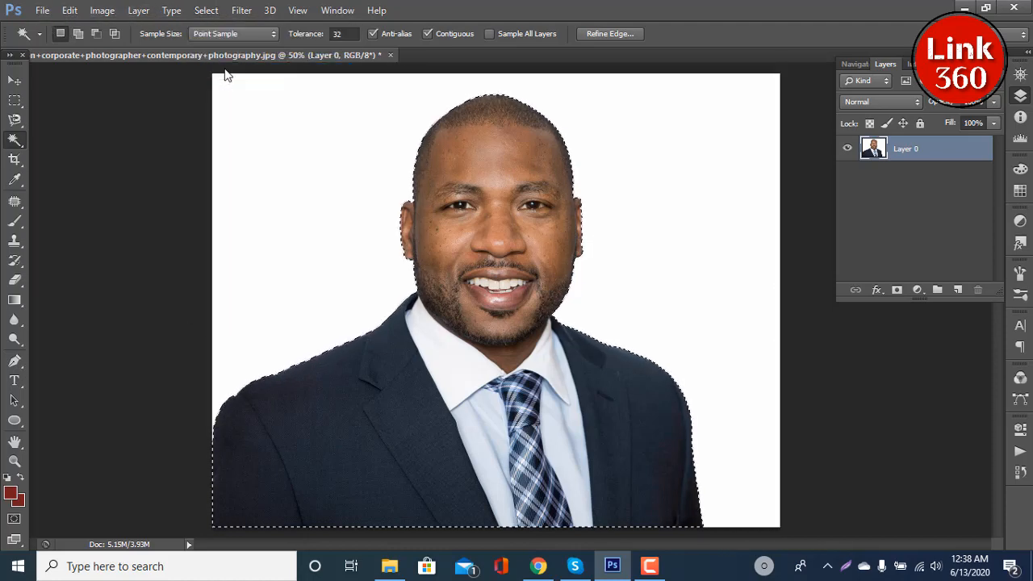
left_click(896, 290)
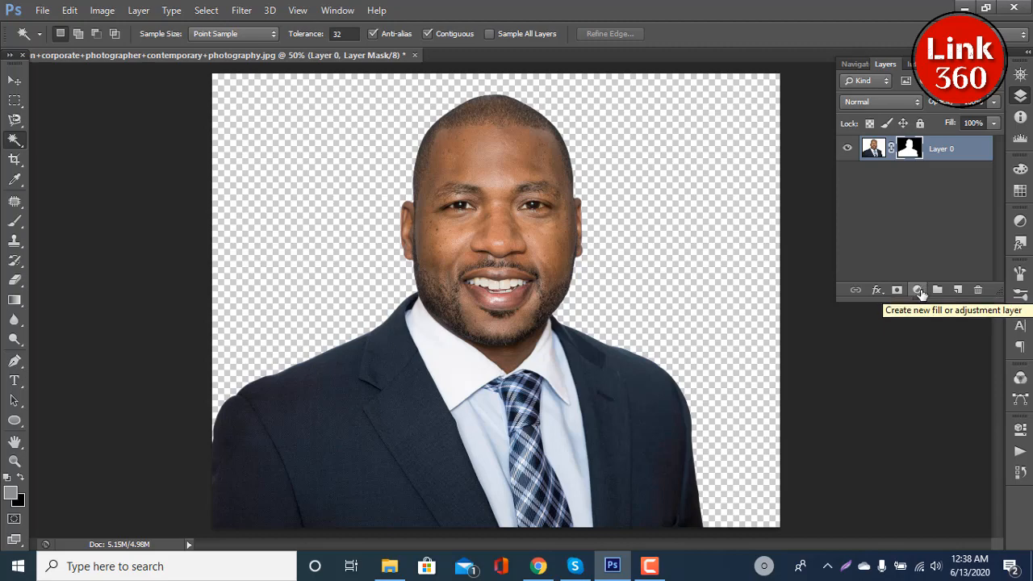
Add a Solid Color fill layer in blue #2c5298.
left_click(919, 290)
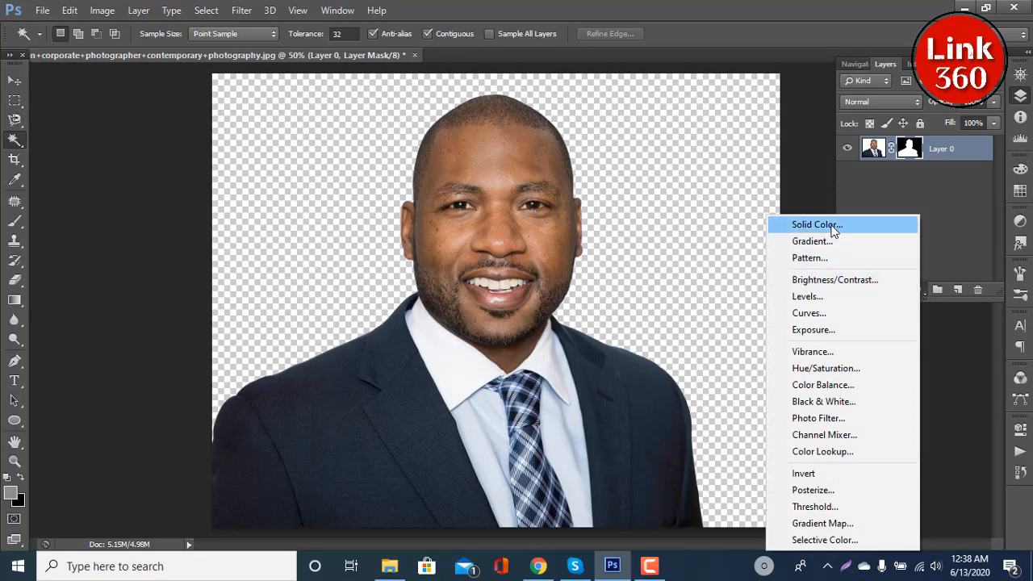
left_click(962, 341)
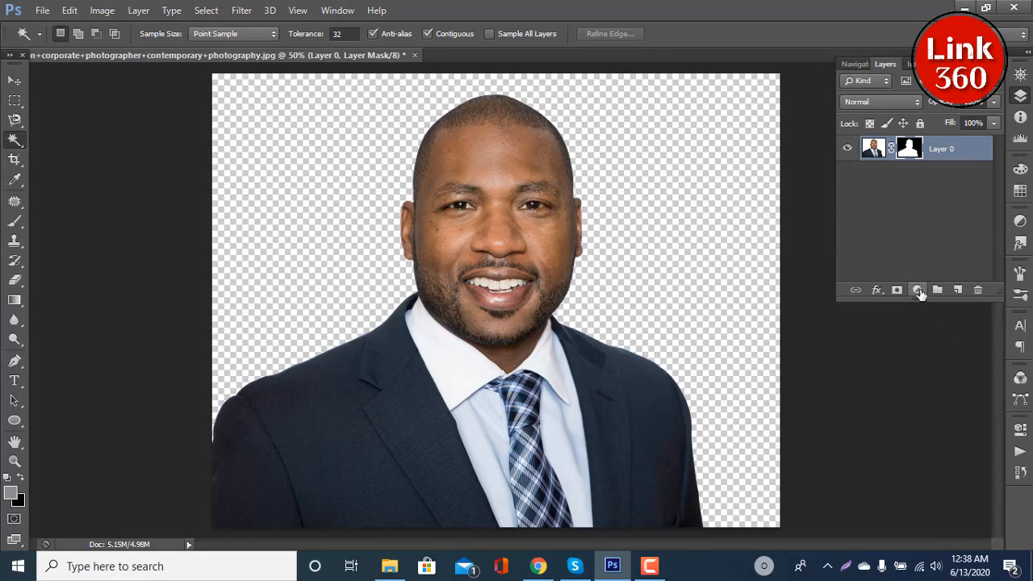
left_click(918, 290)
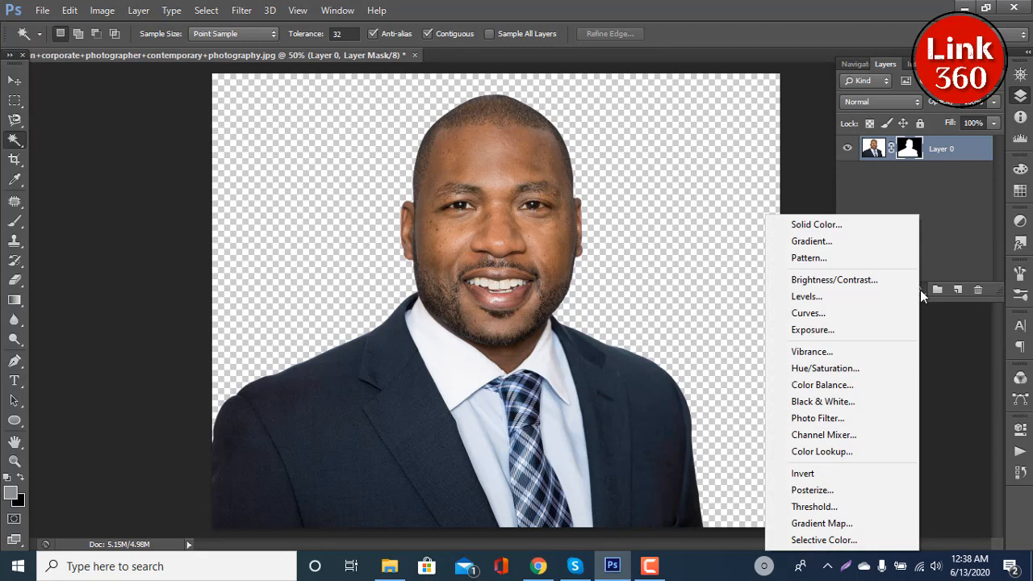
left_click(831, 225)
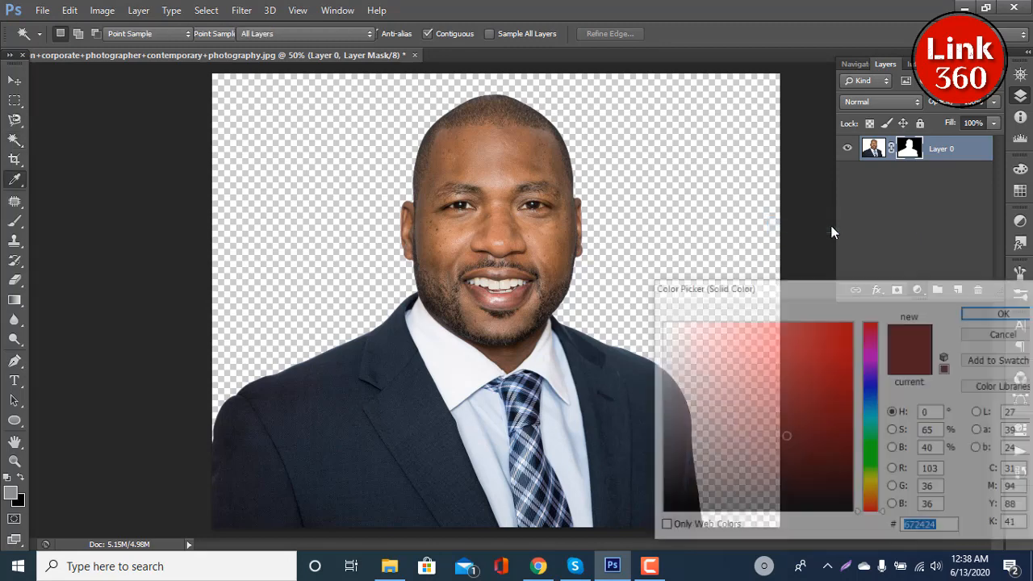
left_click_drag(870, 289, 540, 174)
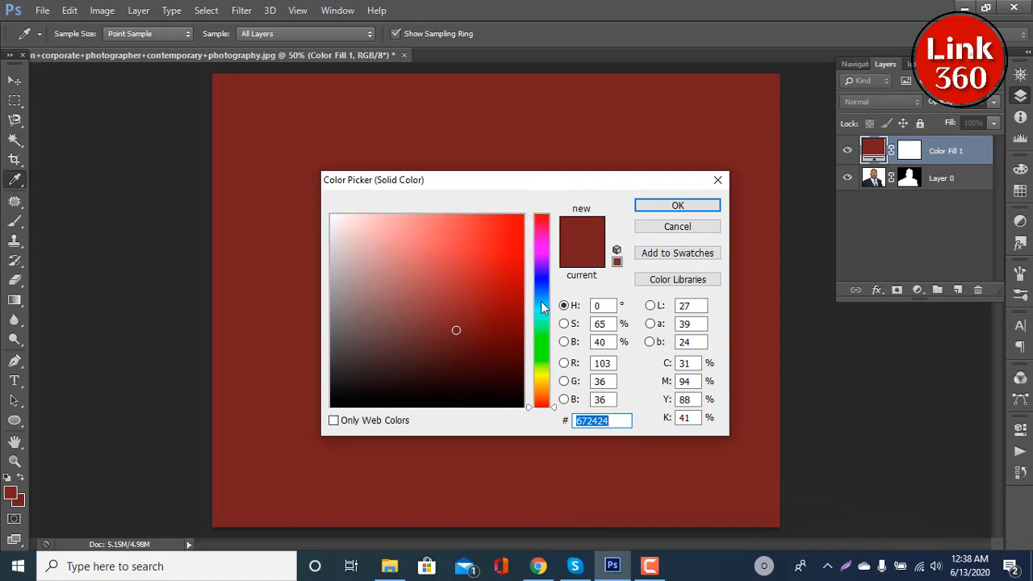
left_click_drag(545, 283, 468, 291)
left_click(519, 262)
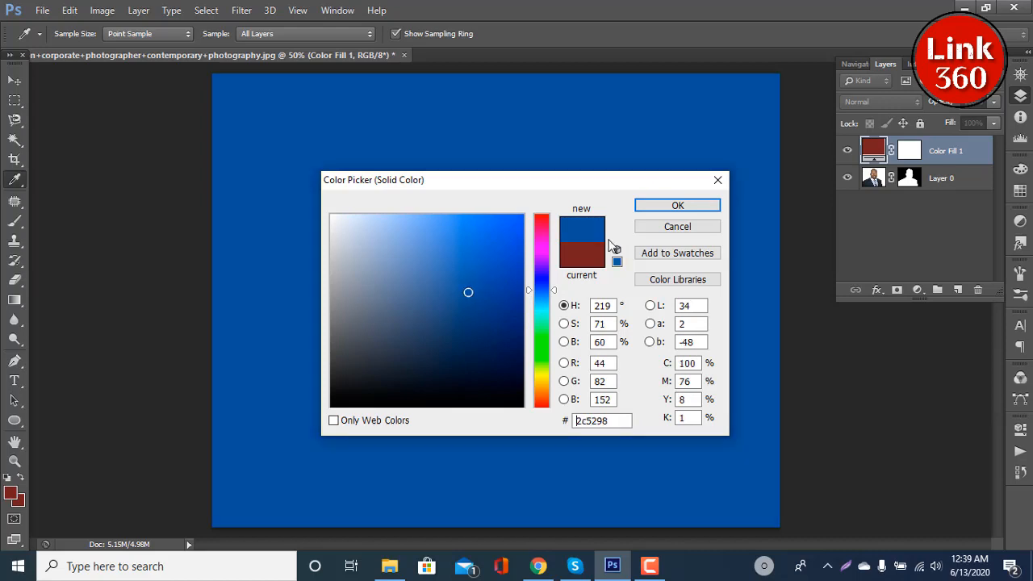
left_click(678, 206)
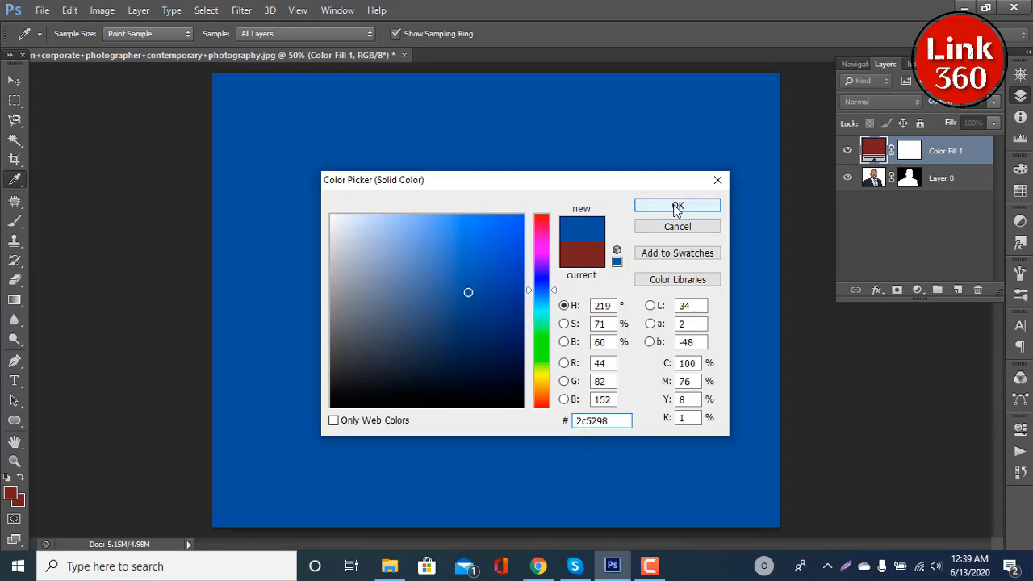
key("w")
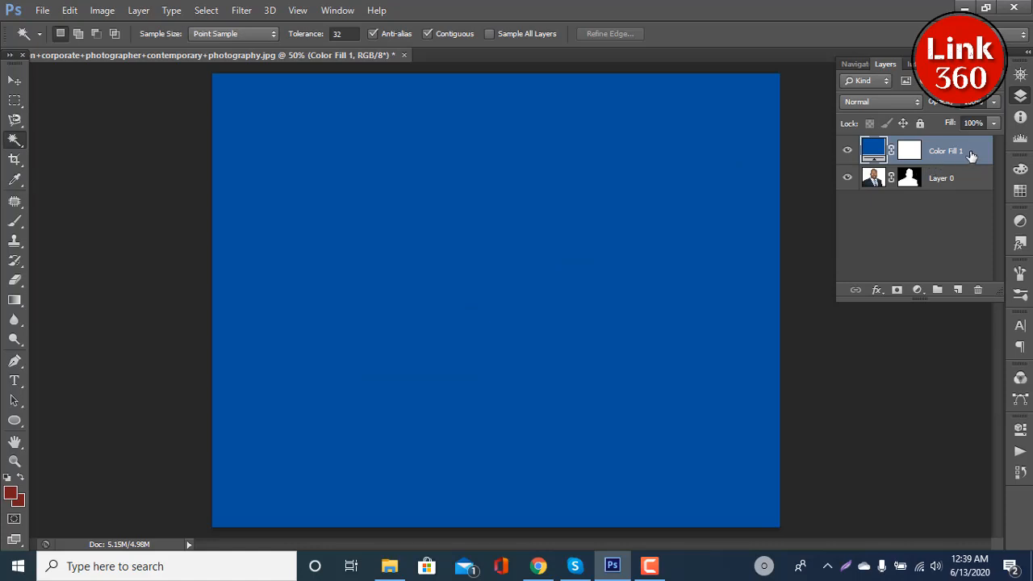
Move the blue fill layer below the portrait layer and inspect the edge around the man's head.
left_click_drag(971, 155, 967, 184)
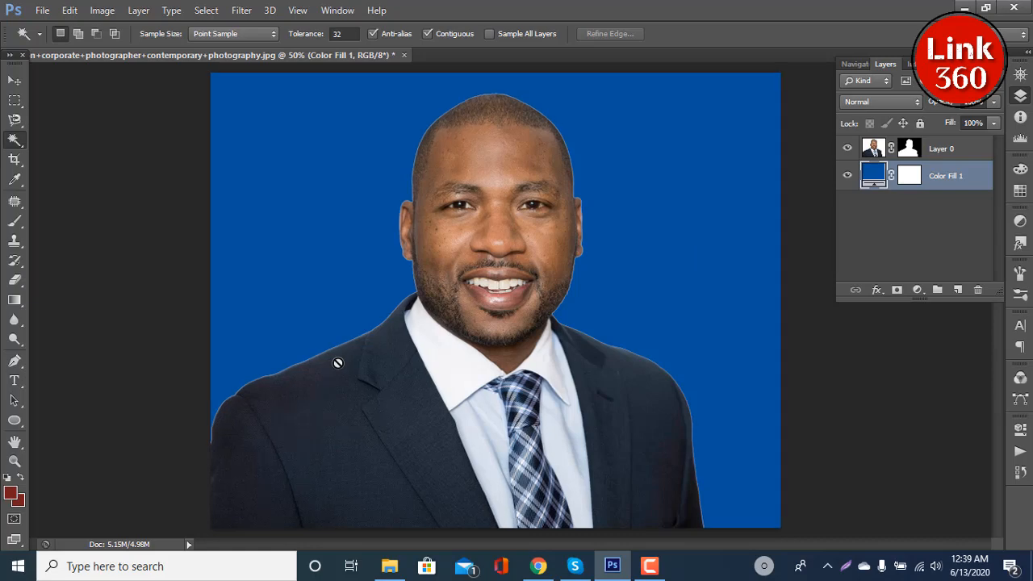
key("ctrl+plus")
key("ctrl+plus")
scroll(337, 362, "up", 5)
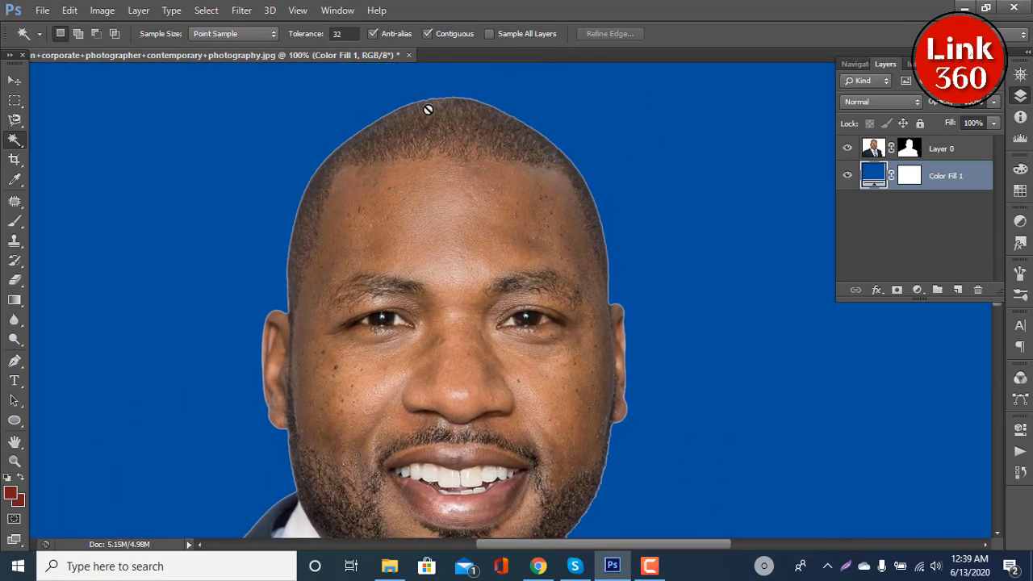
key("ctrl+minus")
key("ctrl+minus")
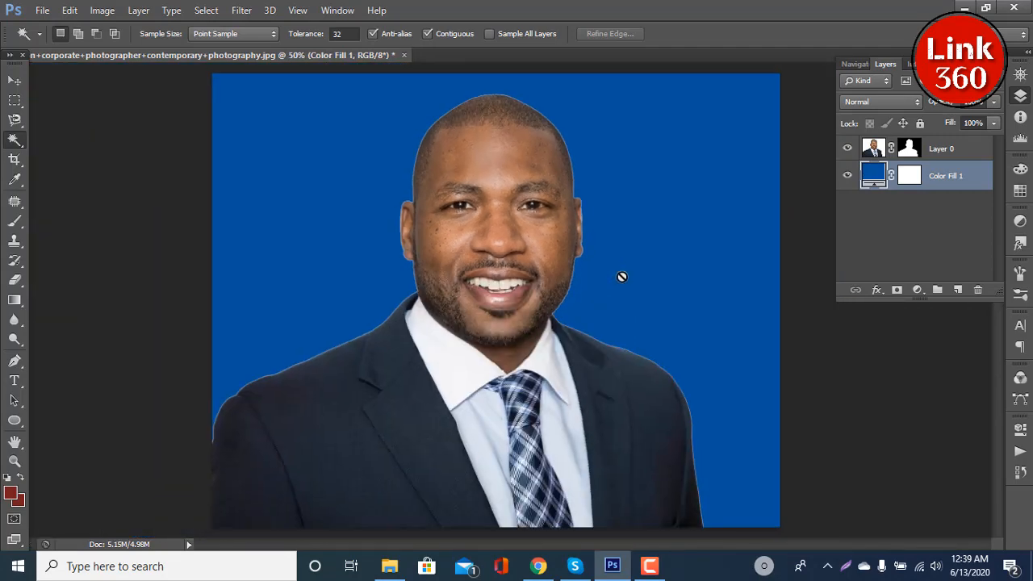
Open Refine Mask for the portrait layer's mask and review the available view modes, keeping On Layers.
left_click(910, 150)
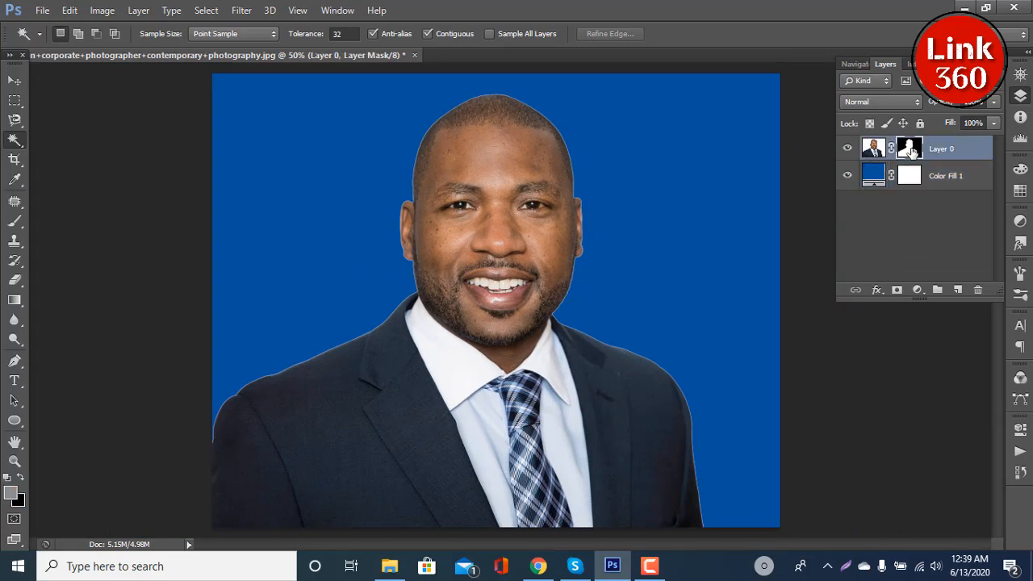
right_click(910, 151)
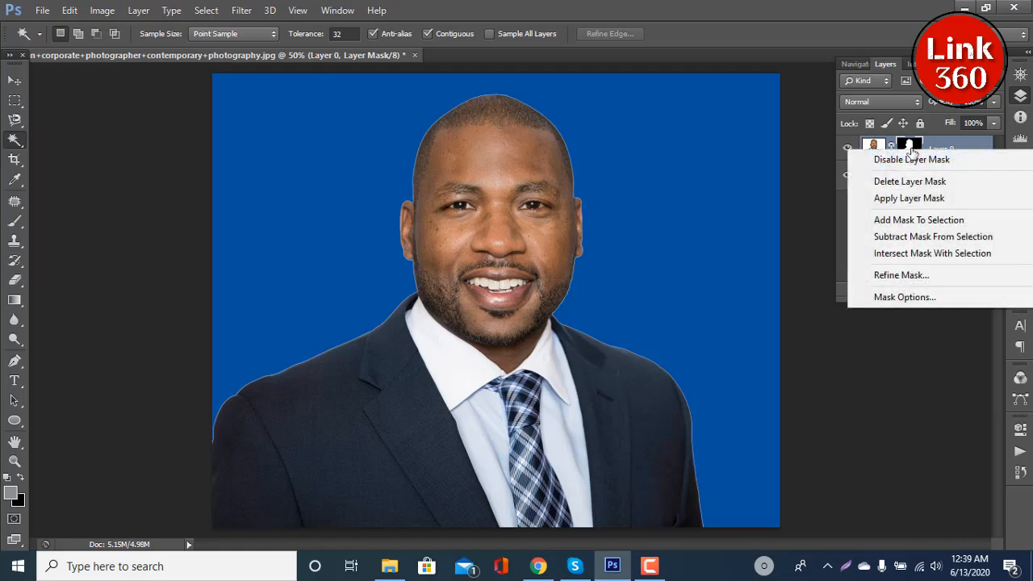
left_click(911, 277)
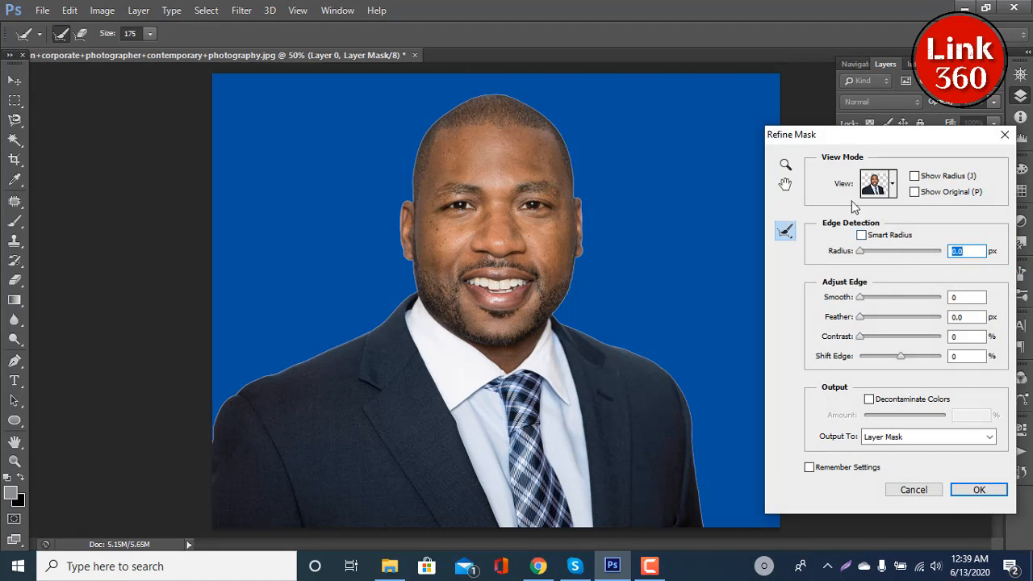
left_click(893, 186)
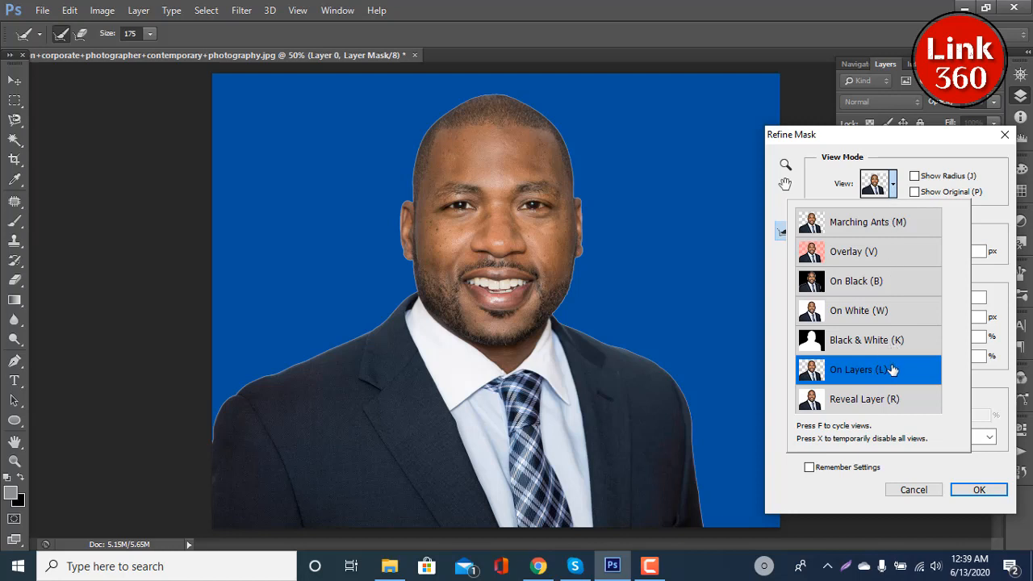
left_click(844, 187)
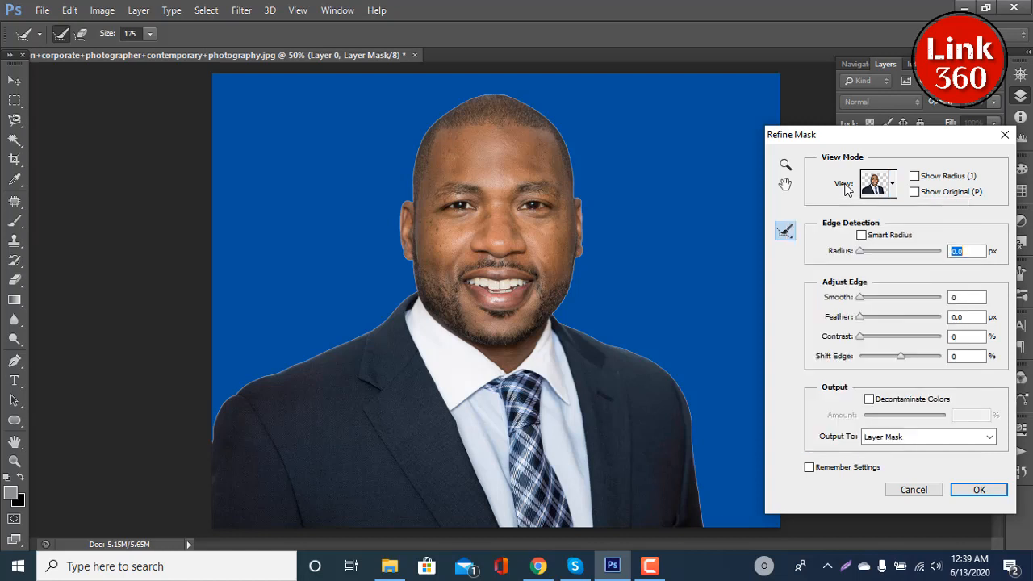
Enable Smart Radius for the mask edge with a radius of 4.5 px and a feather of 0.9 px.
left_click(861, 236)
left_click_drag(861, 255, 879, 255)
mouse_move(860, 319)
left_mouse_down()
mouse_move(879, 321)
mouse_move(864, 321)
left_mouse_up()
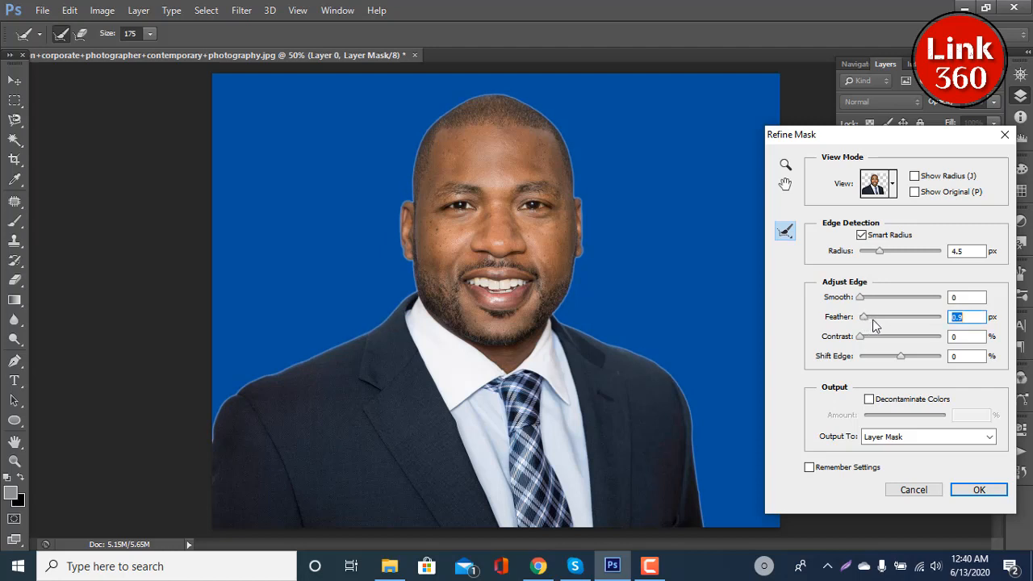
Enable Decontaminate Colors at 46% and reduce the mask's feather to 0 px and its radius to 2.4 px.
left_click(869, 399)
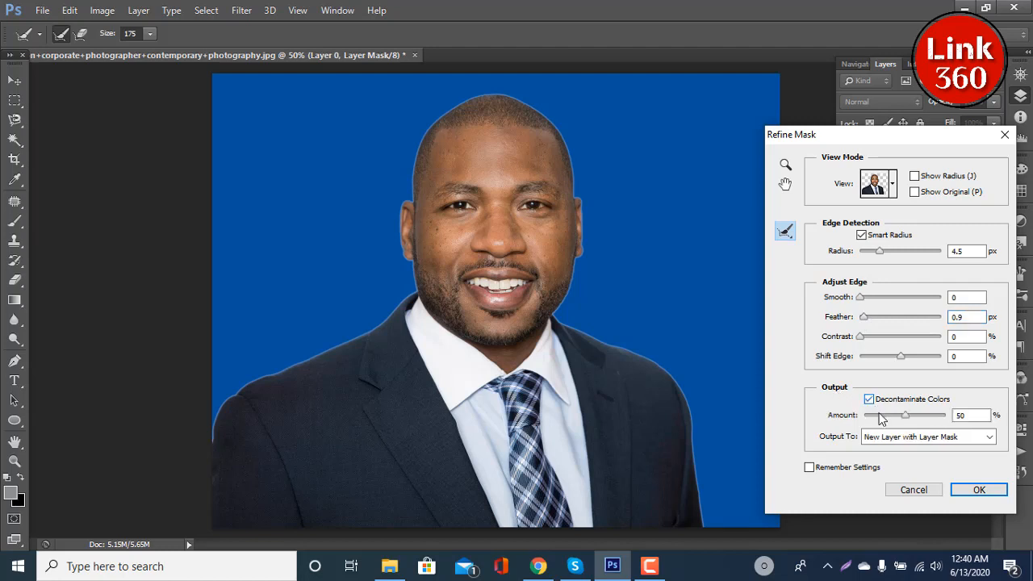
mouse_move(908, 418)
left_mouse_down()
mouse_move(887, 418)
mouse_move(904, 418)
left_mouse_up()
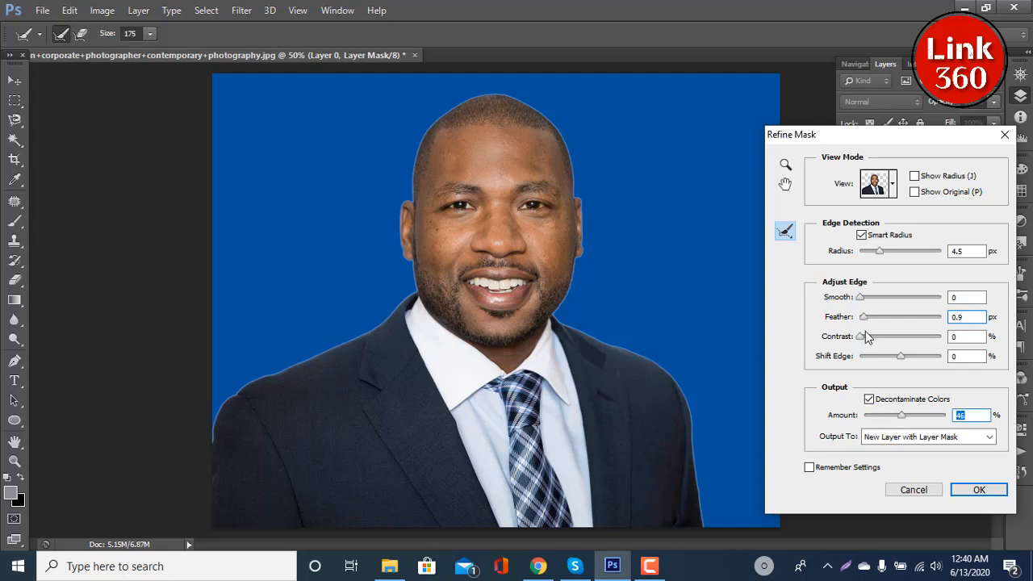
mouse_move(864, 317)
left_mouse_down()
mouse_move(875, 318)
mouse_move(857, 322)
left_mouse_up()
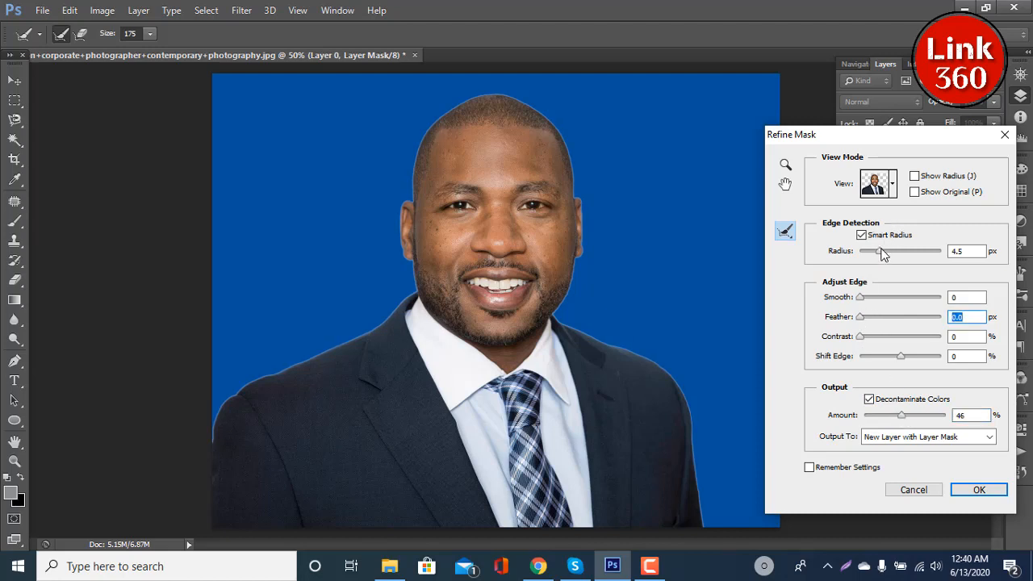
left_click_drag(879, 250, 871, 255)
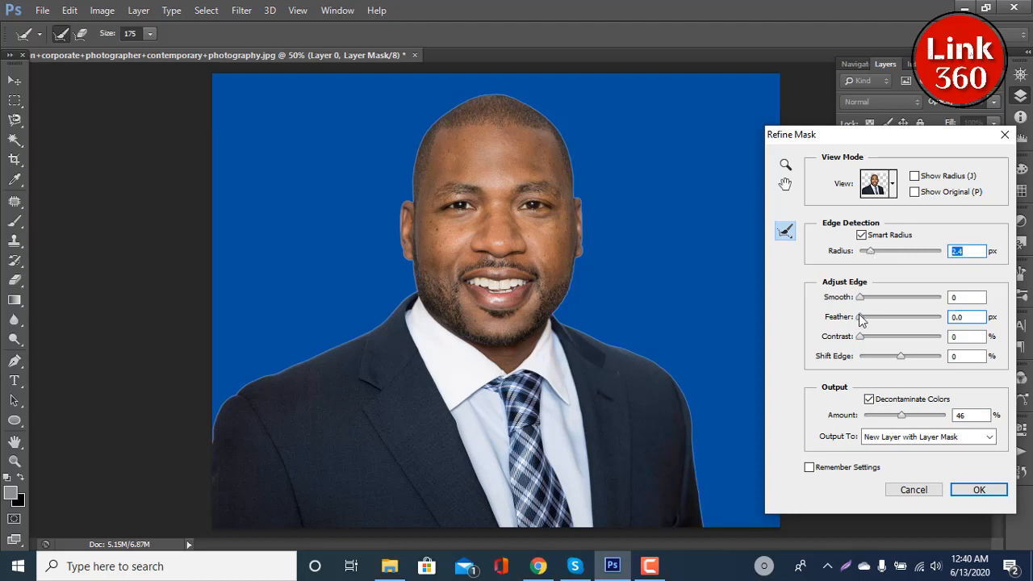
Try a feather of 0 px with the Decontaminate Colors amount lowered to 16% in Refine Mask.
left_click_drag(860, 321, 858, 296)
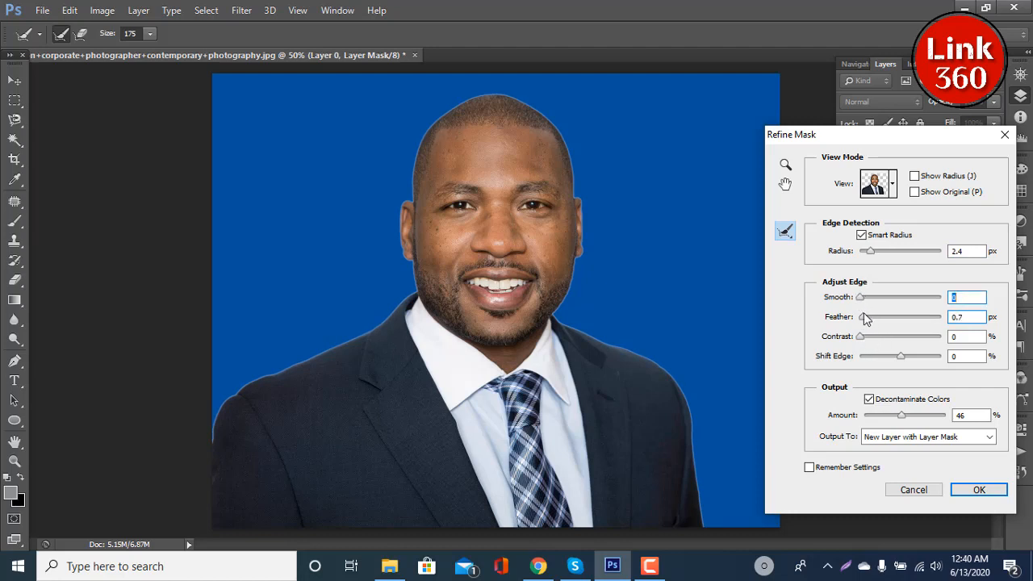
left_click_drag(863, 320, 859, 317)
left_click_drag(901, 420, 883, 421)
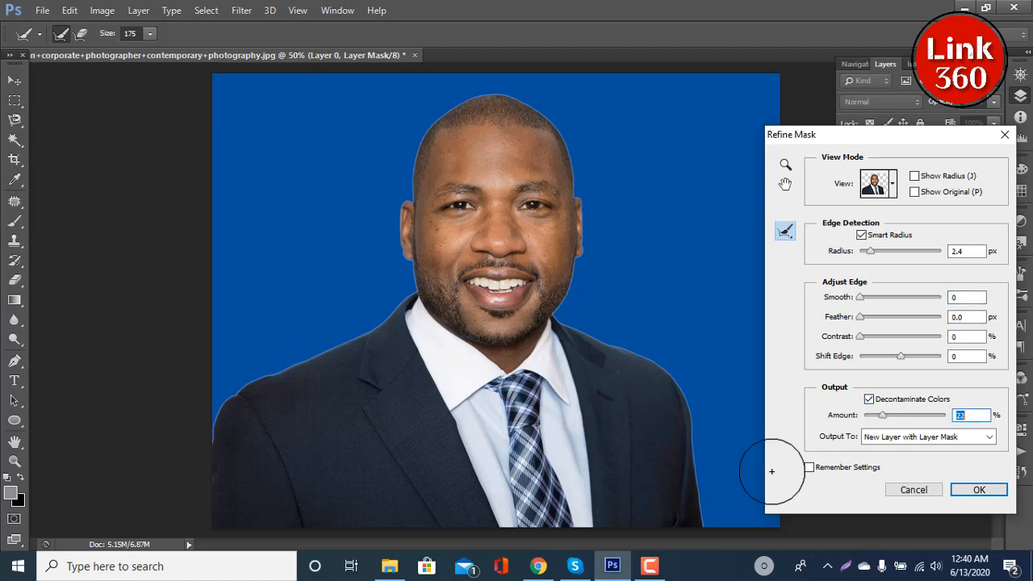
left_click(809, 467)
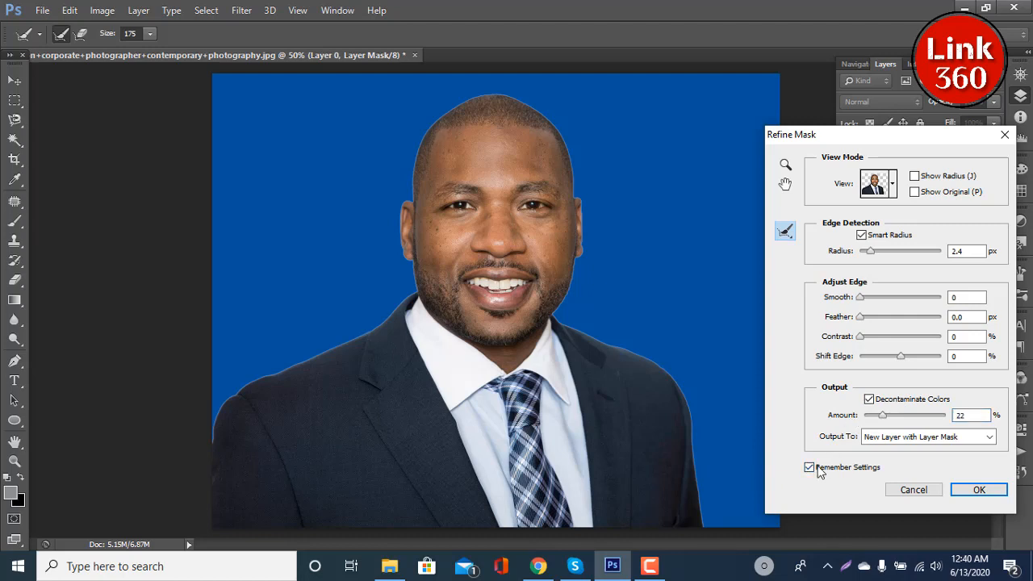
left_click(809, 468)
mouse_move(886, 417)
left_mouse_down()
mouse_move(863, 420)
mouse_move(880, 420)
left_mouse_up()
Set the mask edge radius to 4.9 px, the feather to 1.4 px and the Decontaminate Colors amount to 100%.
left_click(861, 235)
left_click_drag(874, 250, 882, 254)
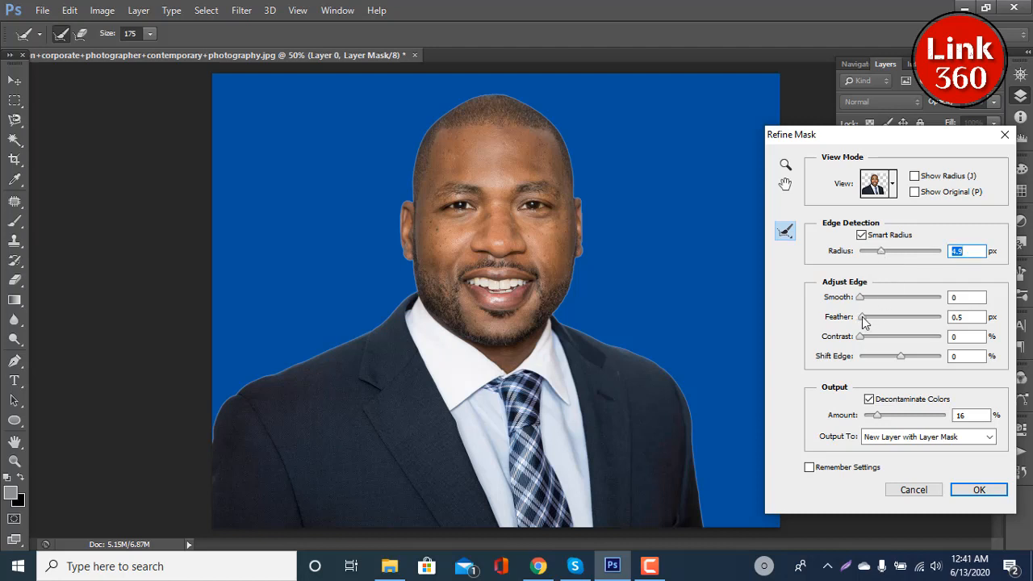
left_click_drag(862, 318, 872, 328)
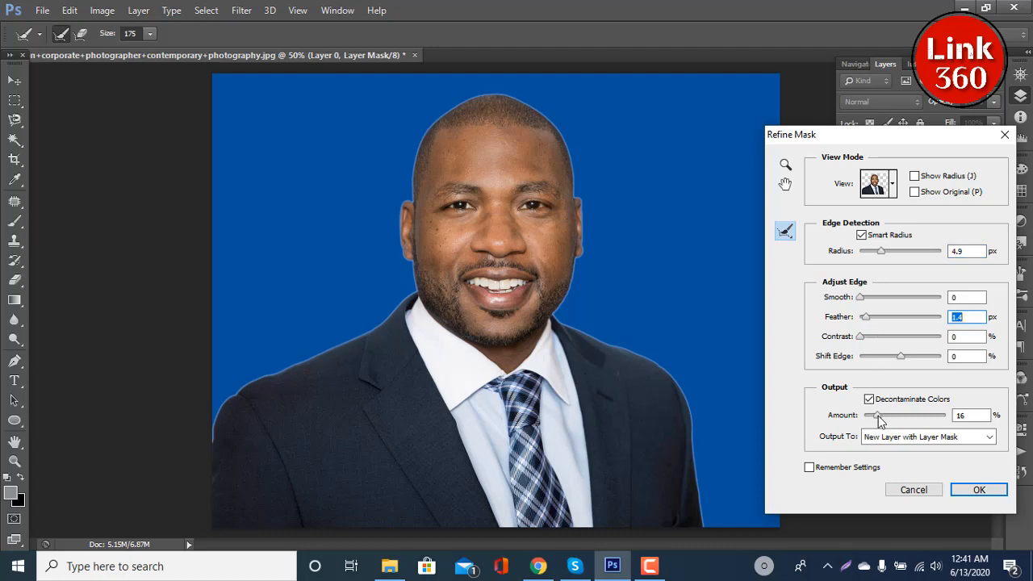
left_click_drag(877, 419, 965, 418)
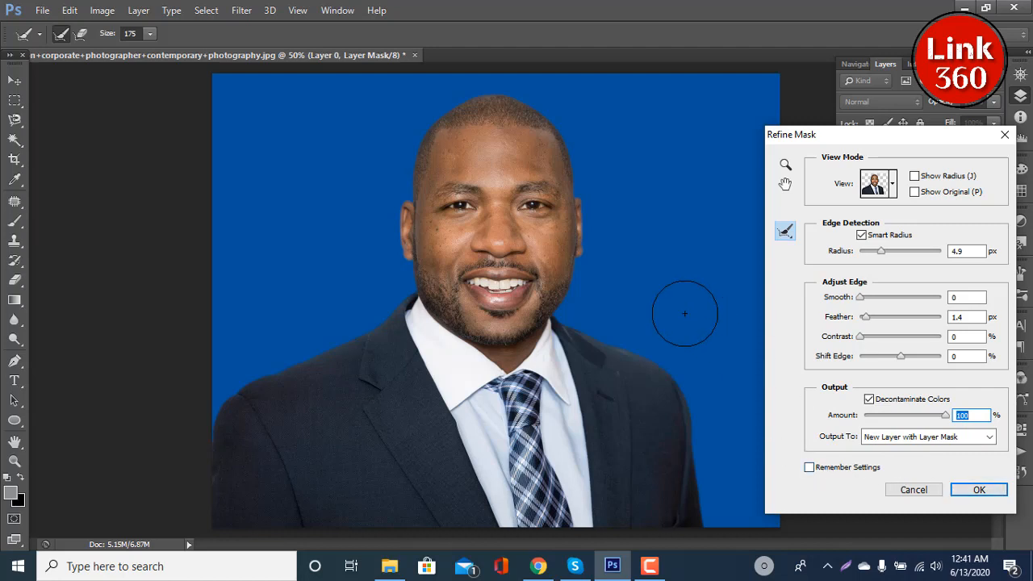
Inspect the refined mask edge at 100% zoom around the man's head, collar and both shoulders.
key("ctrl+plus")
key("ctrl+plus")
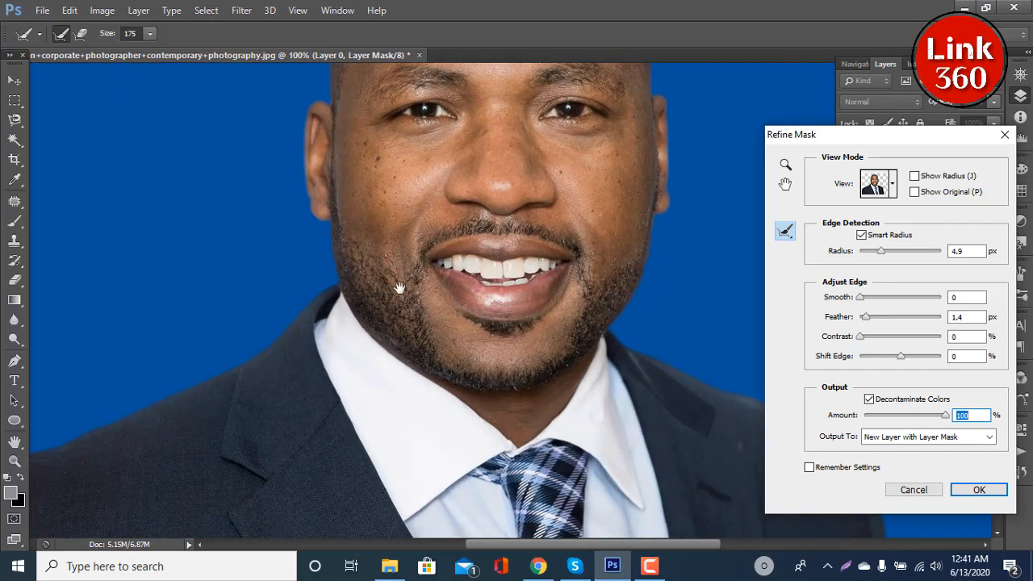
left_click_drag(398, 288, 392, 438)
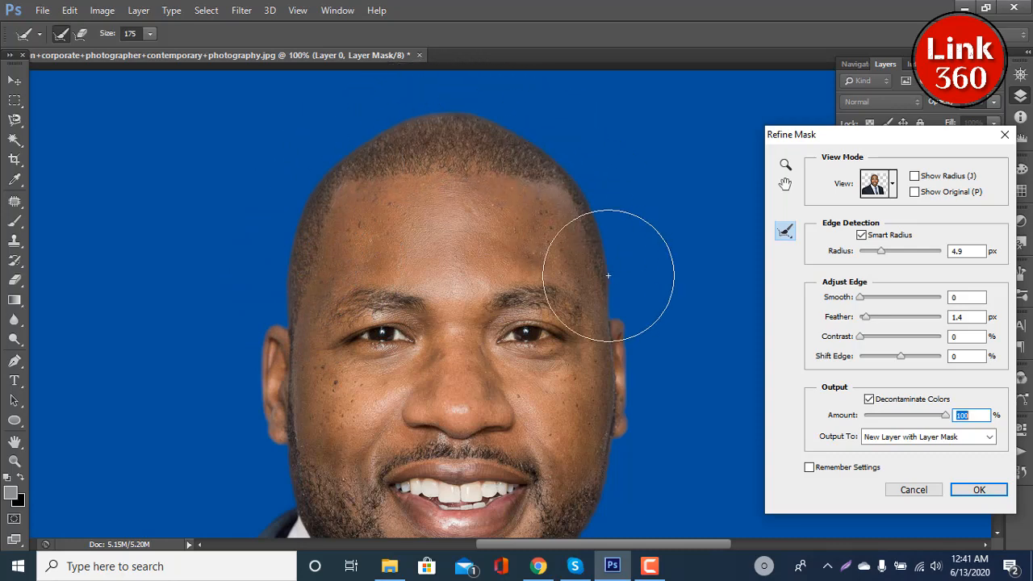
scroll(609, 295, "down", 5)
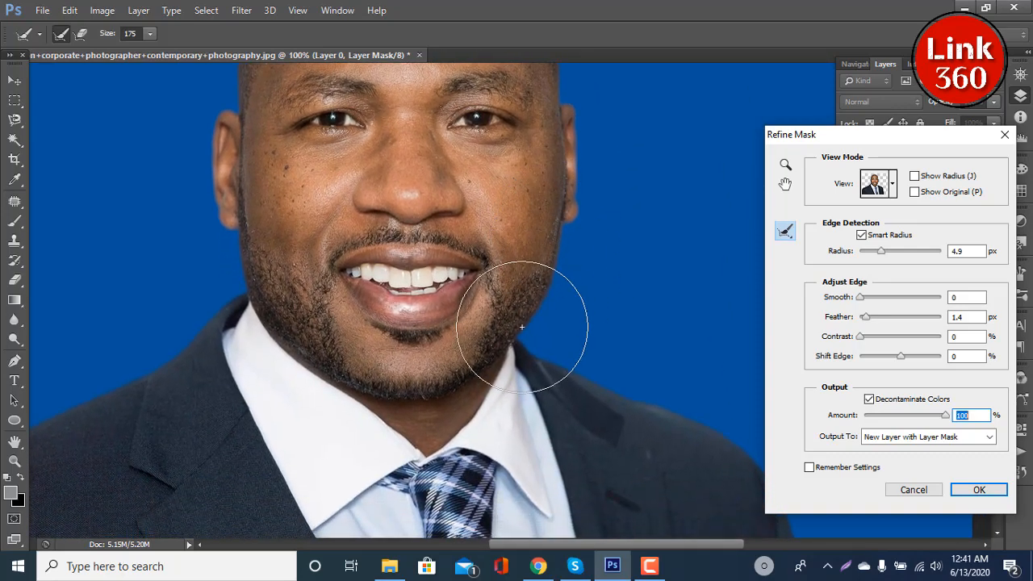
scroll(521, 326, "down", 6)
scroll(522, 327, "right", 6)
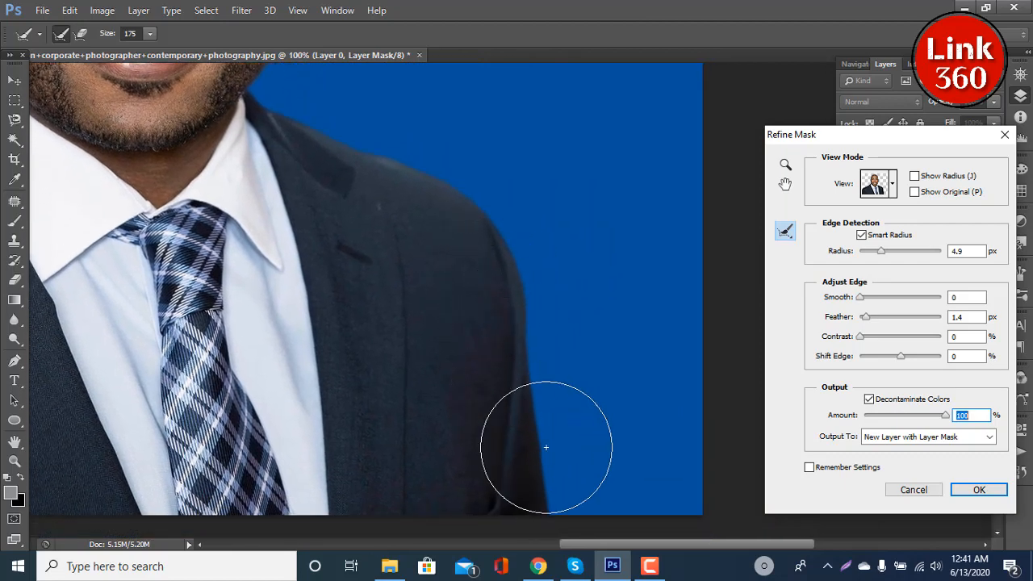
scroll(451, 371, "left", 8)
scroll(451, 371, "up", 2)
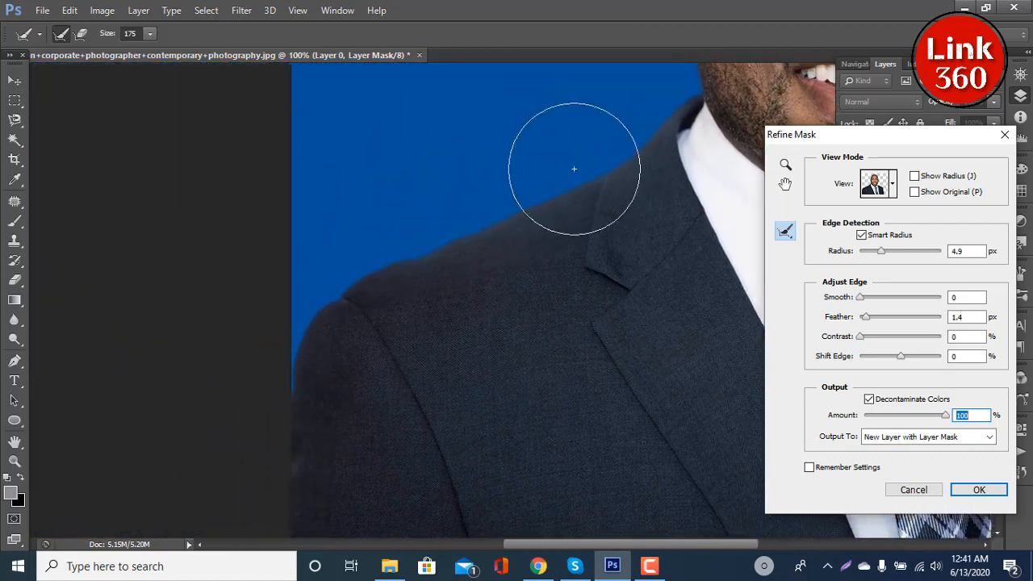
Brush over the jacket shoulder's edge to refine it and apply Refine Mask as a new layer with layer mask.
mouse_move(595, 173)
left_mouse_down()
mouse_move(546, 214)
mouse_move(337, 306)
left_mouse_up()
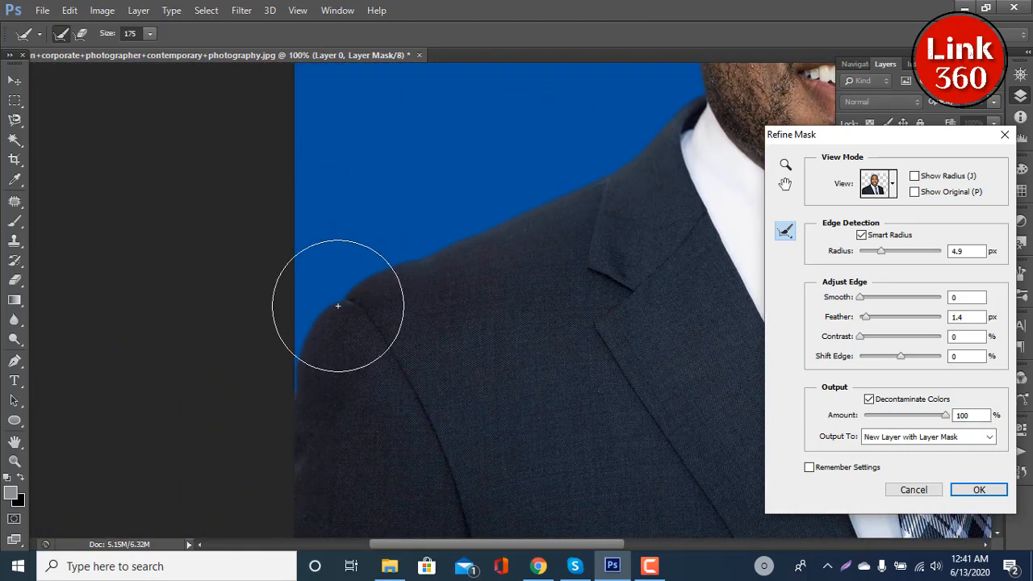
key("ctrl+plus")
key("ctrl+minus")
key("ctrl+minus")
key("ctrl+minus")
key("ctrl+minus")
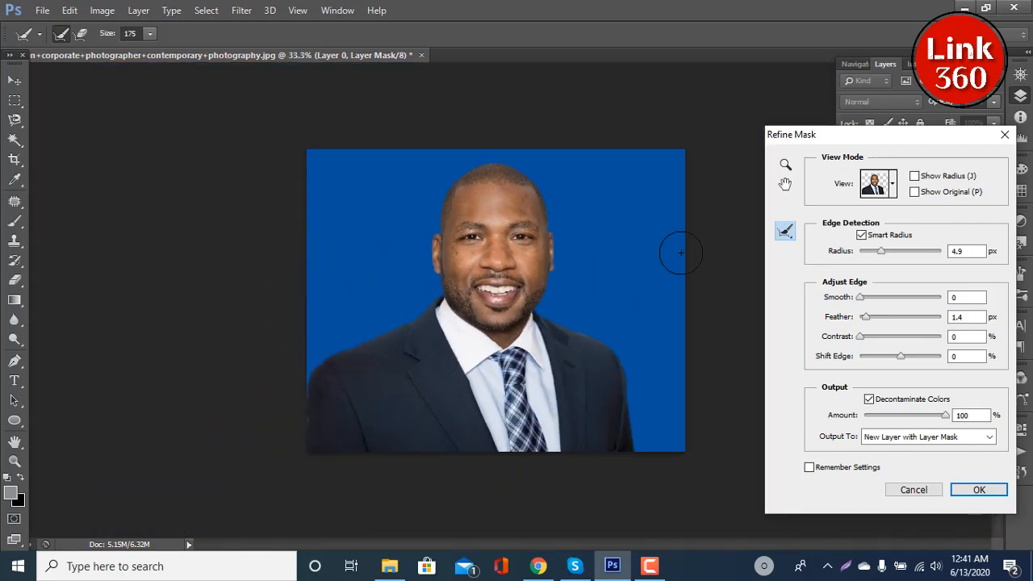
left_click(978, 489)
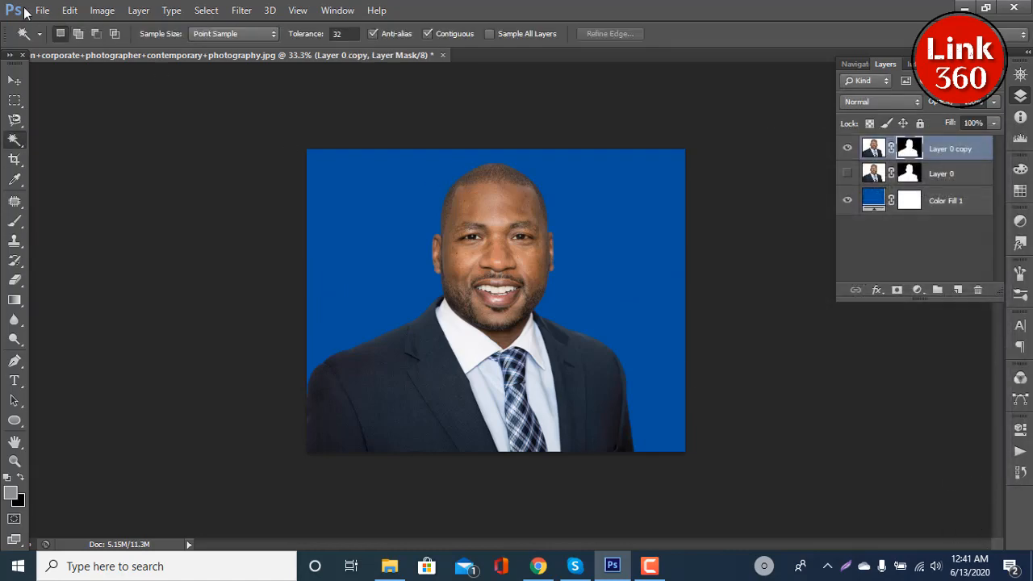
Save the document as the PSD file "background color change" in the Desktop's COLOR folder with Maximize Compatibility enabled.
left_click(42, 11)
left_click(73, 150)
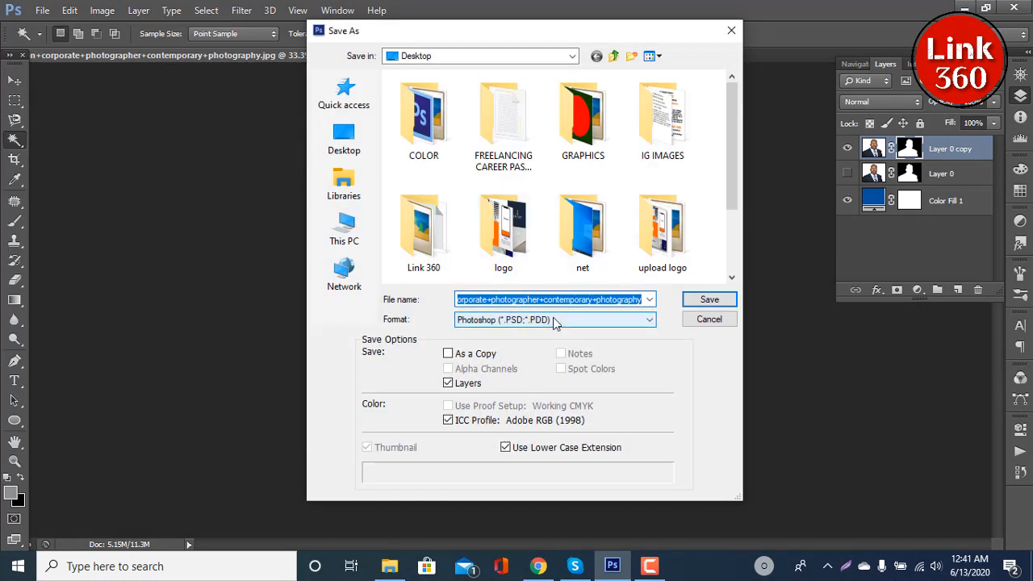
double_click(424, 149)
double_click(546, 299)
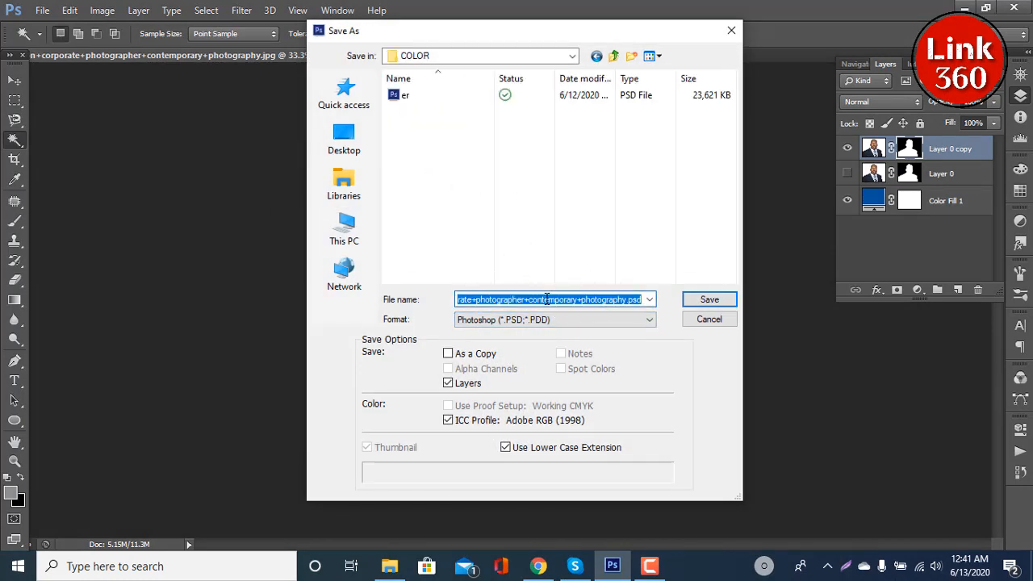
type("1")
key("BackSpace")
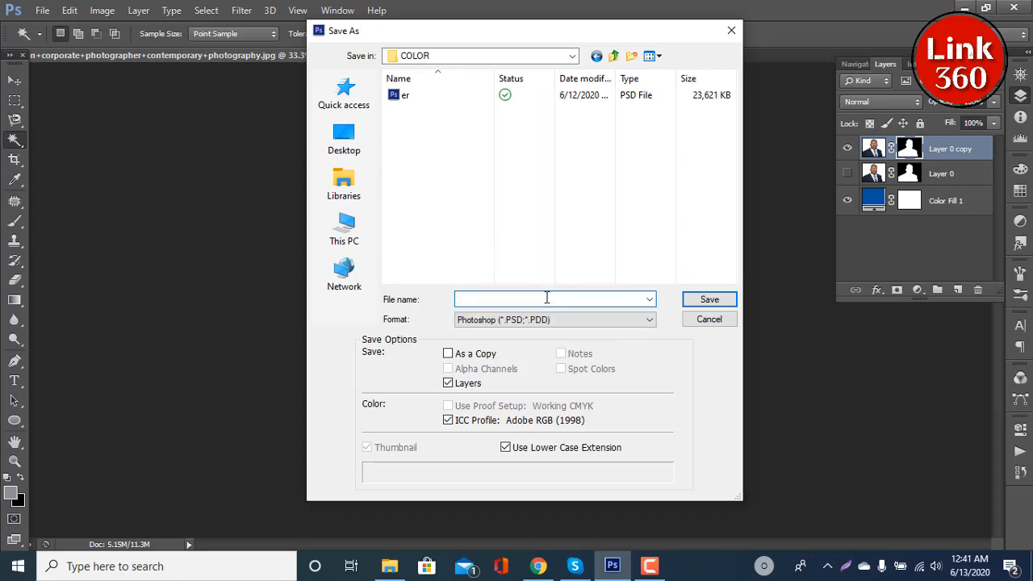
type("background color")
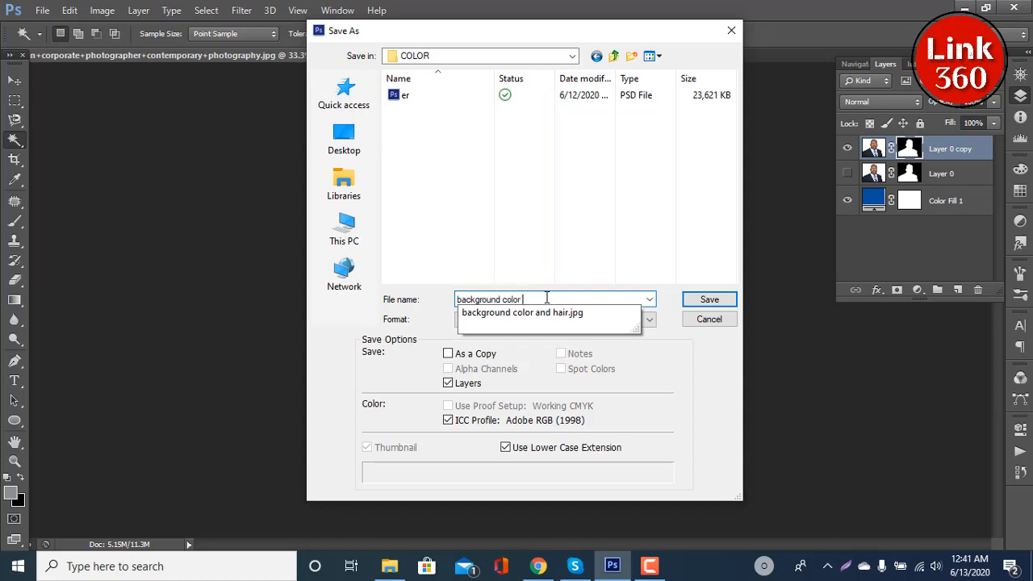
type(" change")
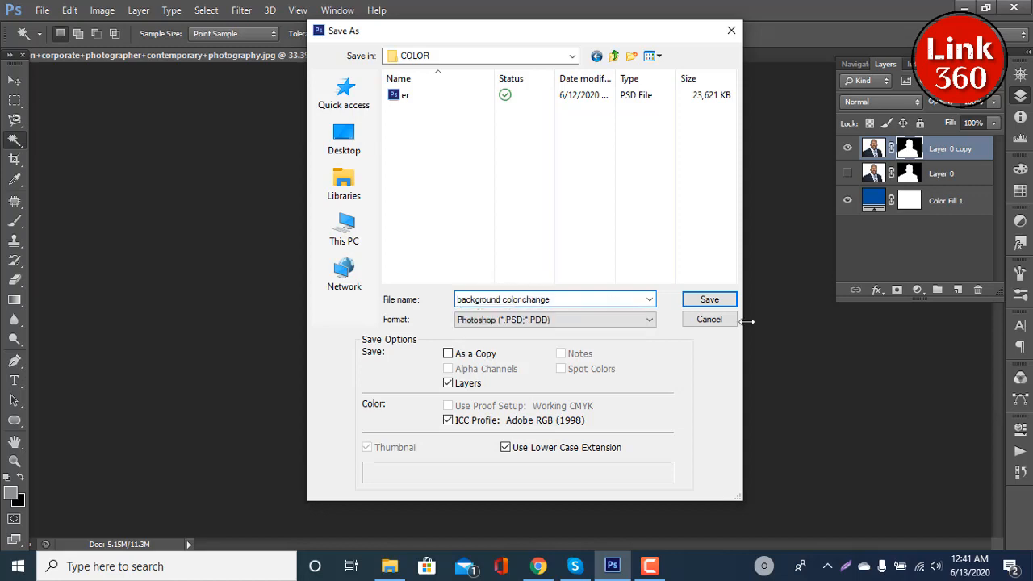
left_click(714, 301)
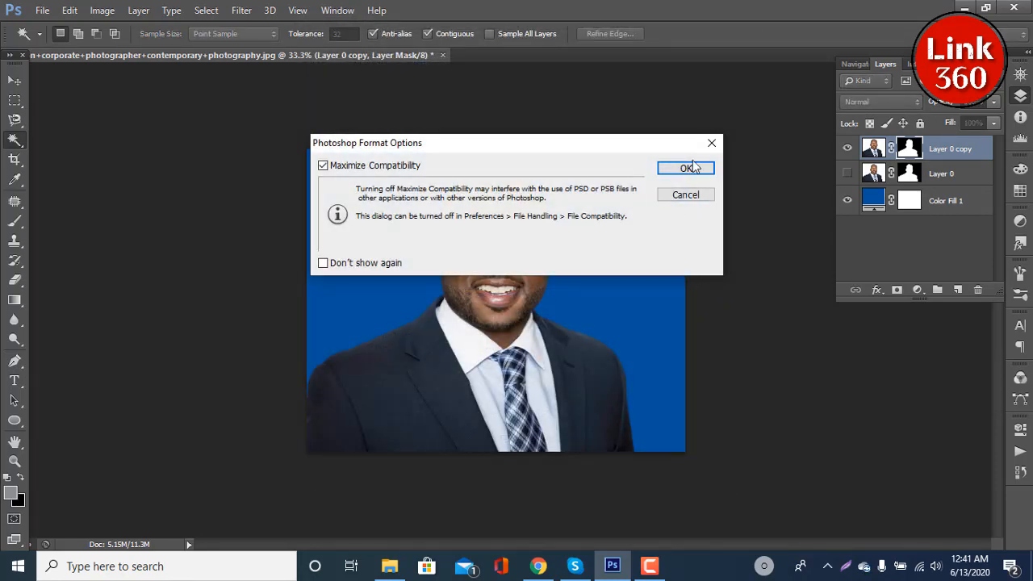
left_click(685, 168)
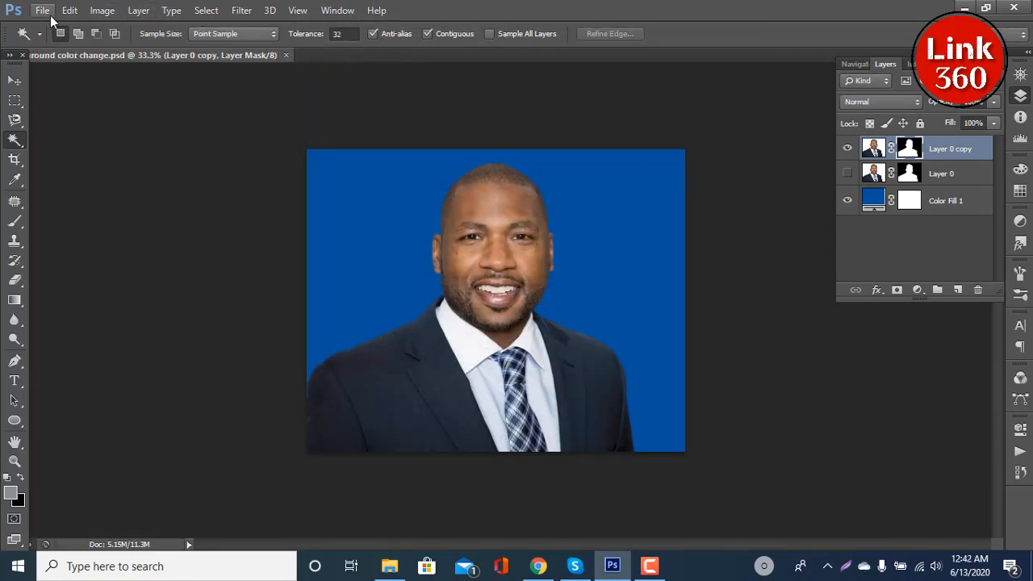
Save a JPEG version of "background color change" in the COLOR folder at quality 12 (Maximum), Progressive.
left_click(44, 13)
left_click(178, 149)
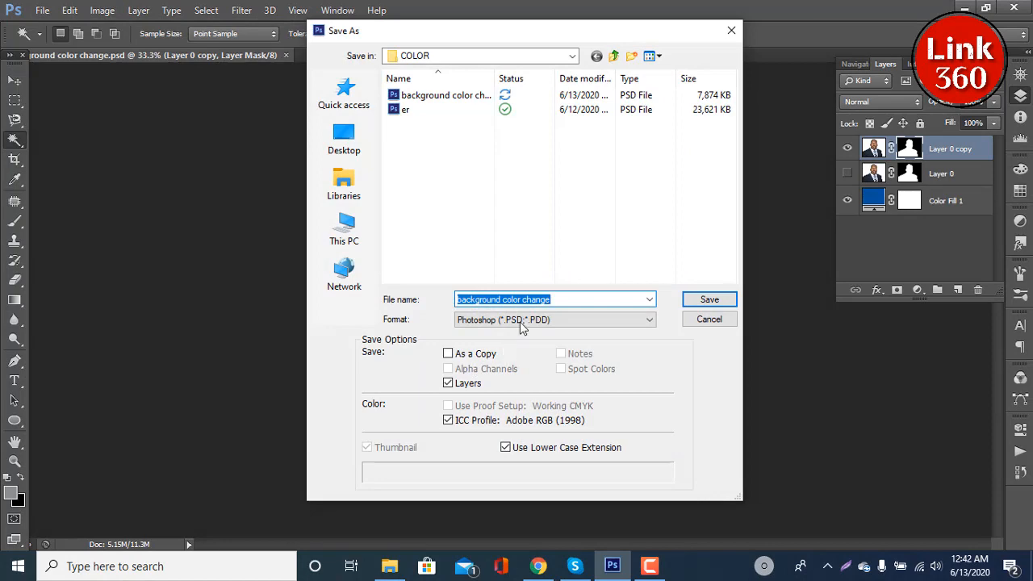
left_click(521, 320)
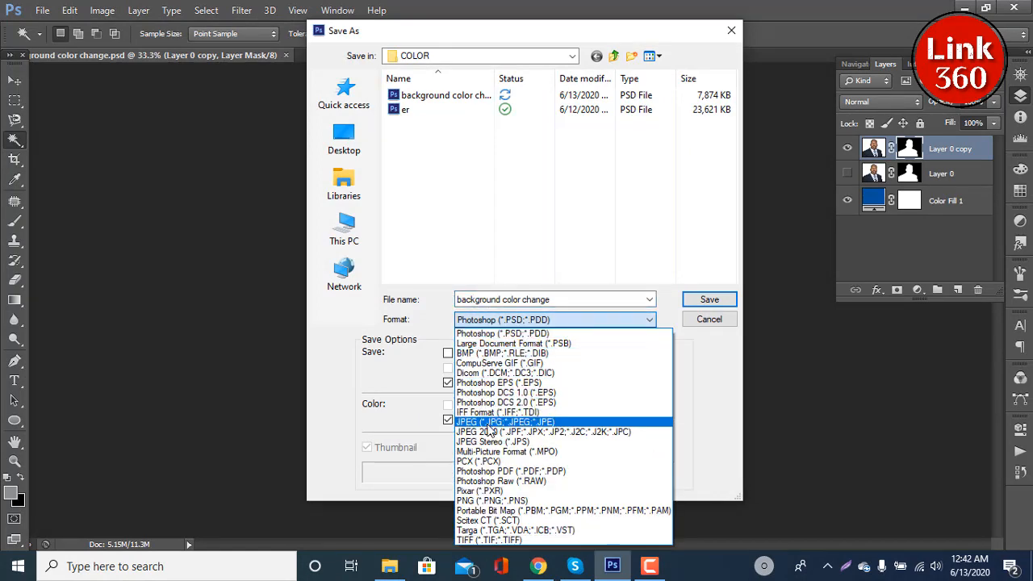
left_click(557, 426)
left_click(710, 299)
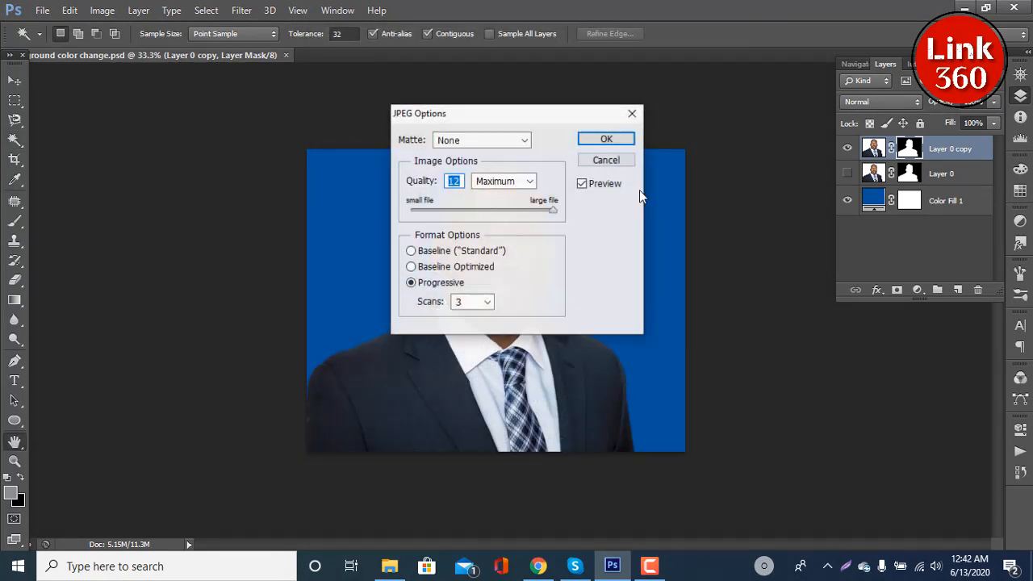
left_click(605, 139)
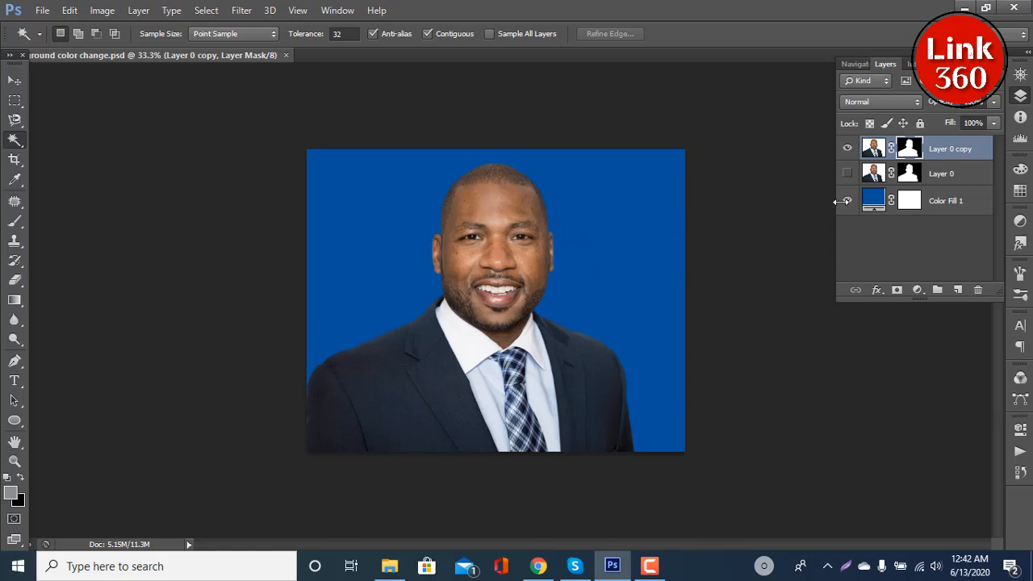
Open the color of the Color Fill 1 layer and preview grey-blue, bright blue and near-black backgrounds.
double_click(873, 201)
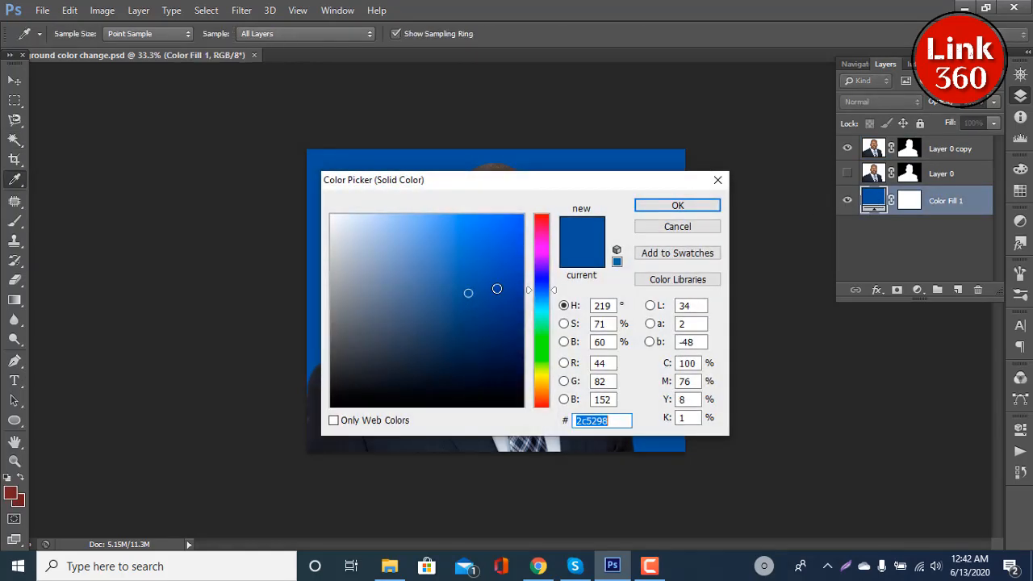
left_click_drag(554, 183, 841, 324)
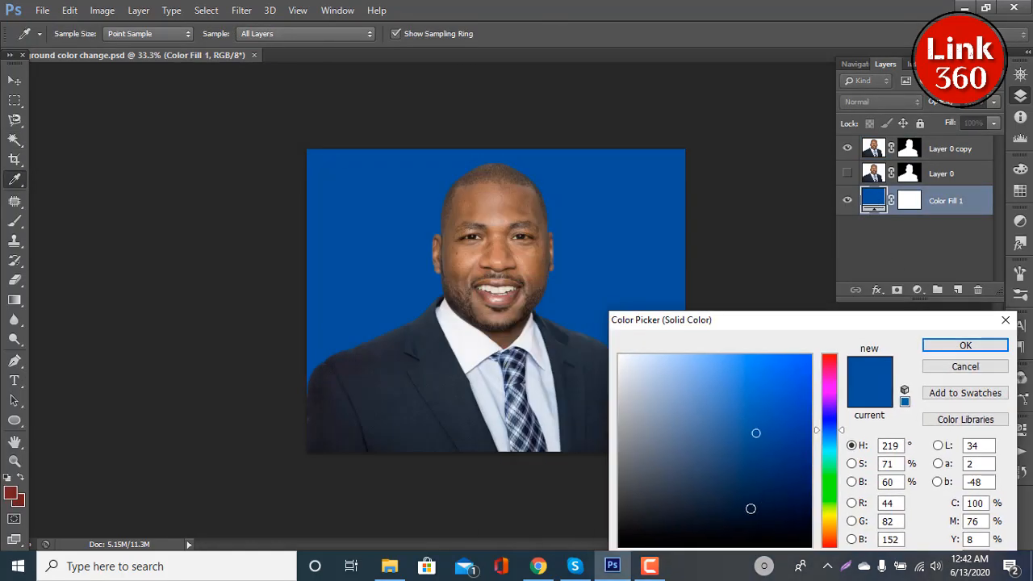
left_click(750, 508)
left_click(698, 423)
left_click(660, 415)
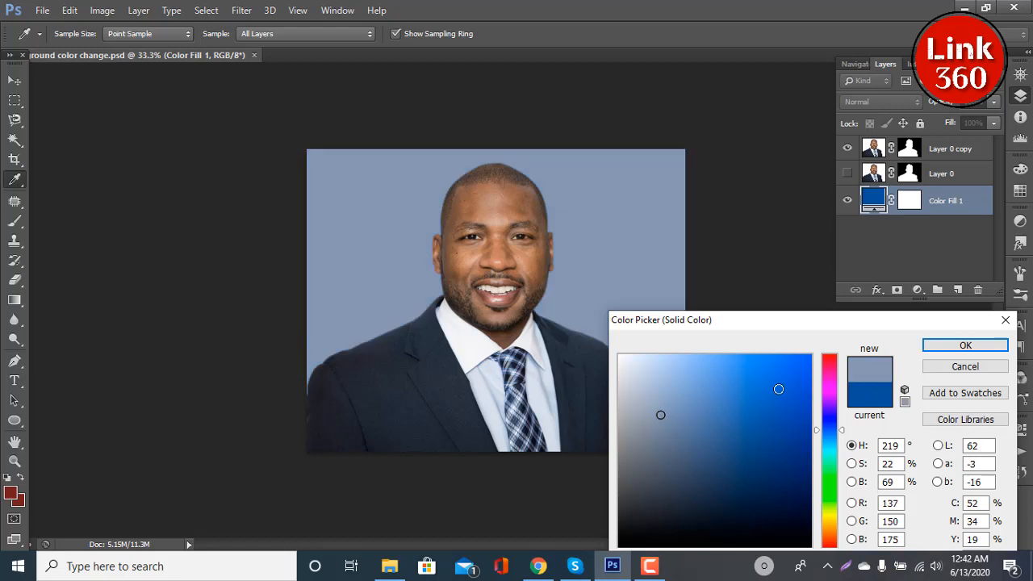
left_click(779, 387)
left_click(752, 498)
left_click(673, 427)
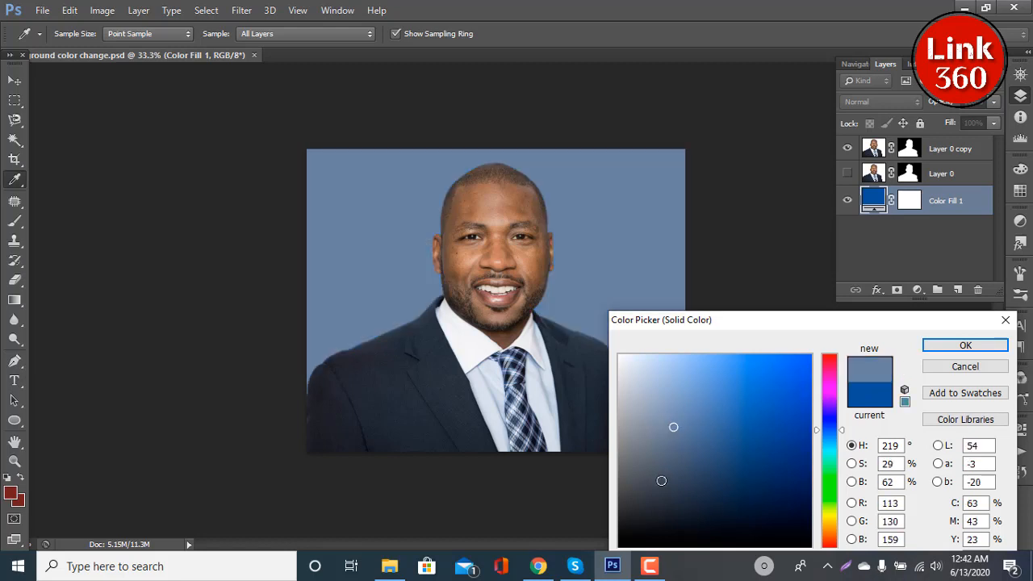
left_click(646, 536)
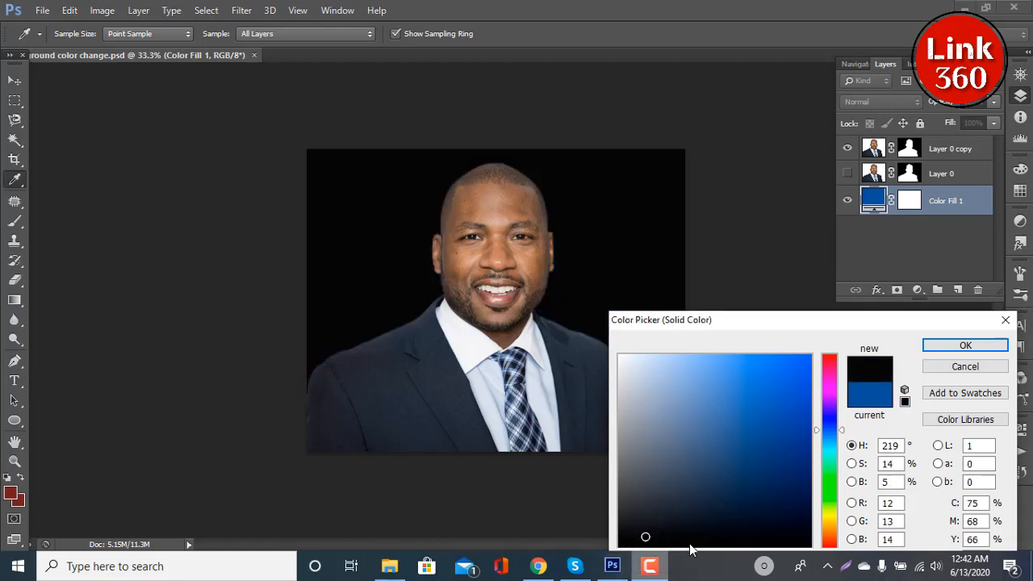
right_click(650, 566)
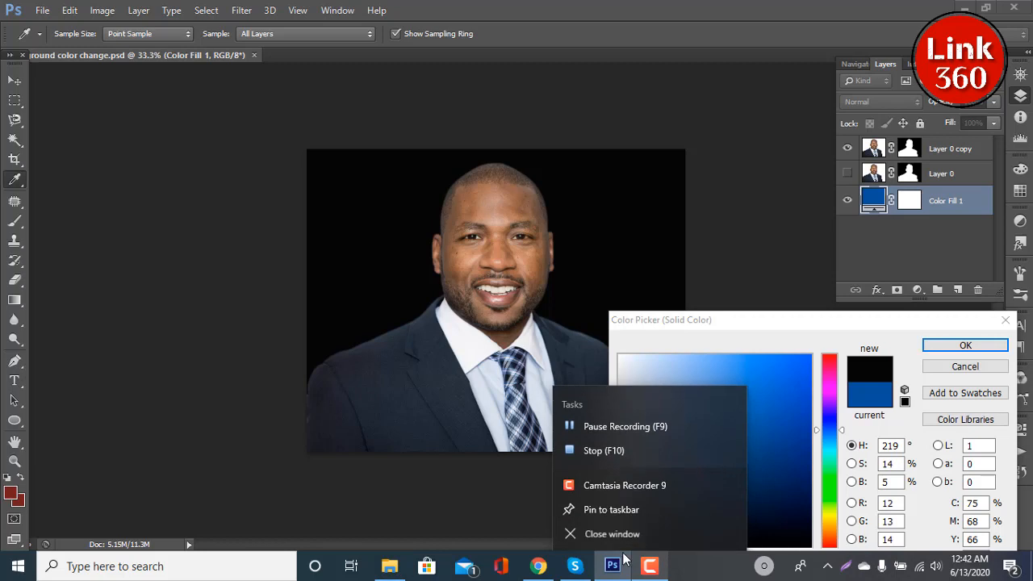
Preview dark grey, white, navy and near-black backgrounds for the Color Fill 1 layer, moving the color dialog to show all its values.
left_click(787, 405)
left_click(618, 507)
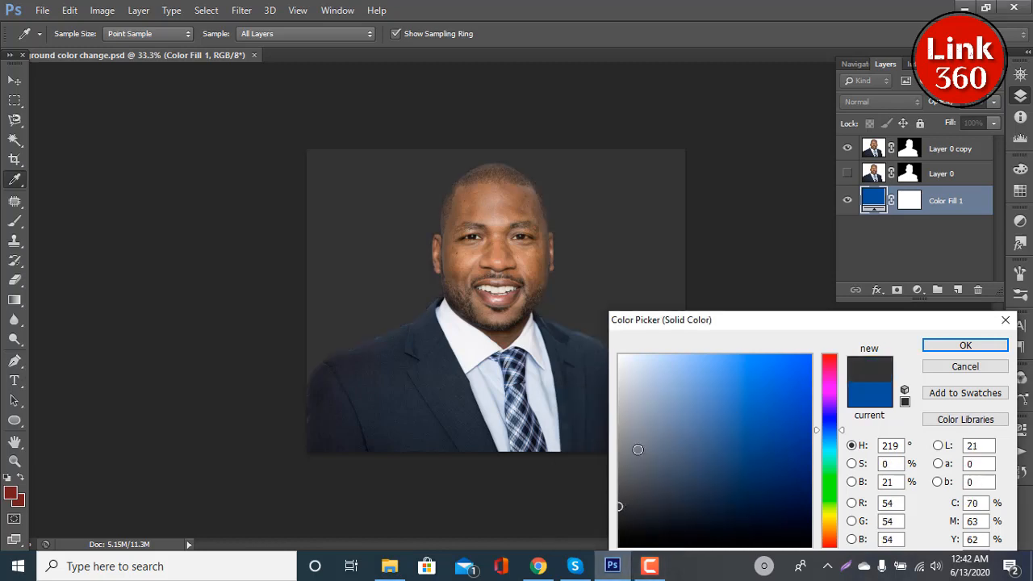
left_click(637, 401)
left_click(789, 403)
left_click(618, 355)
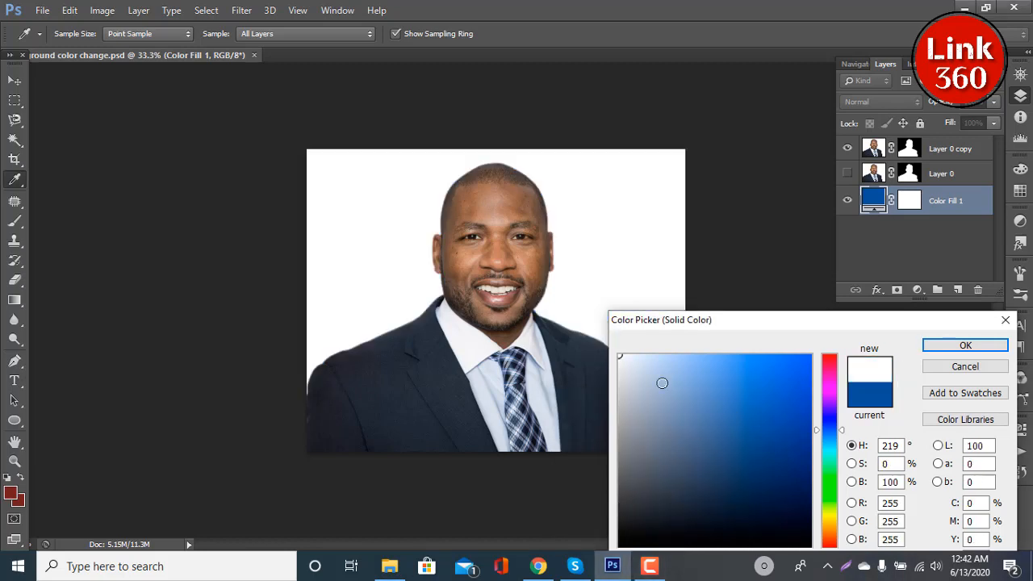
left_click(802, 371)
left_click(811, 510)
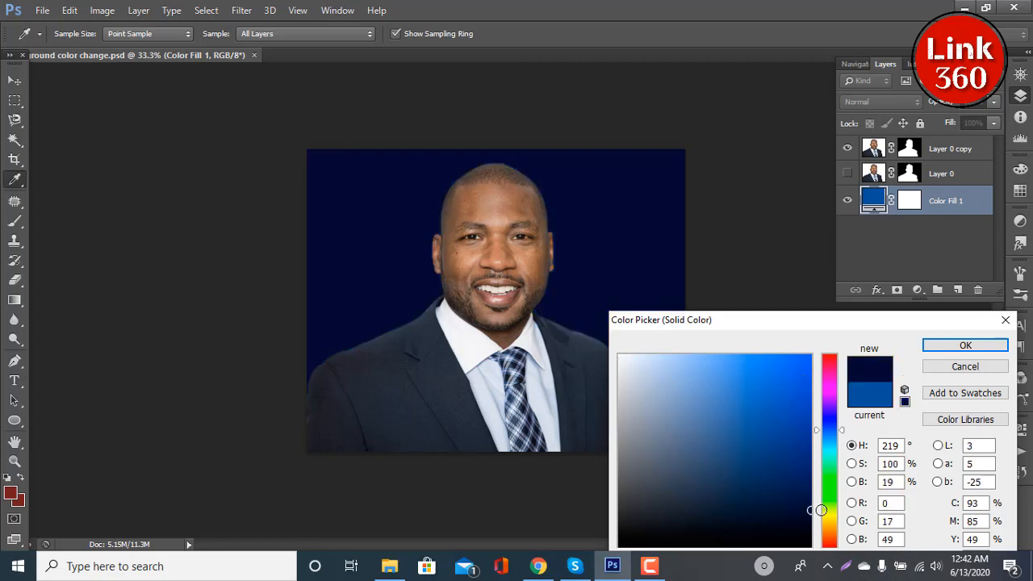
left_click(719, 541)
left_click_drag(770, 334, 765, 275)
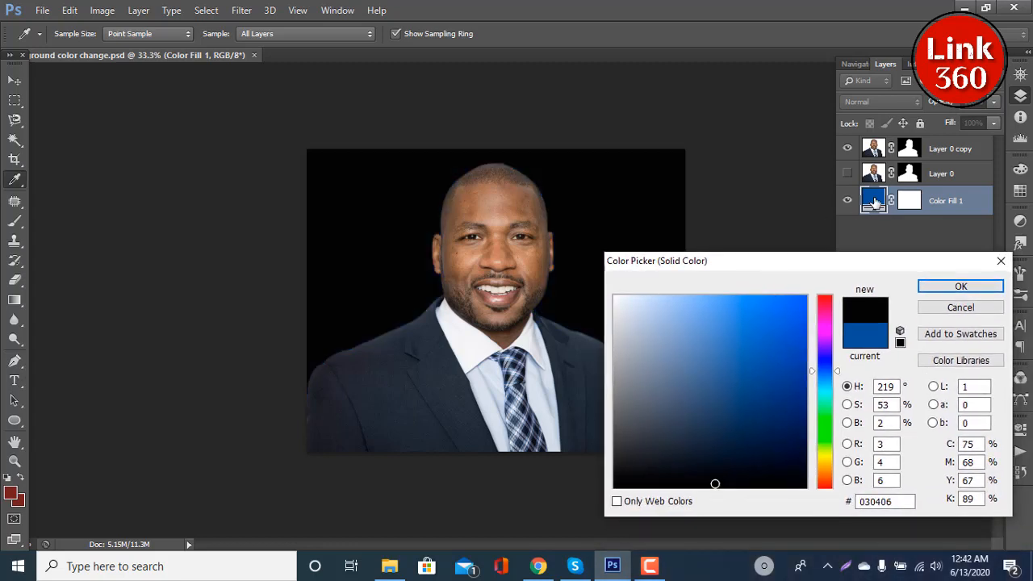
Try mid-grey and bright blue shades as the Color Fill 1 background behind the man.
left_click(778, 363)
left_click(716, 479)
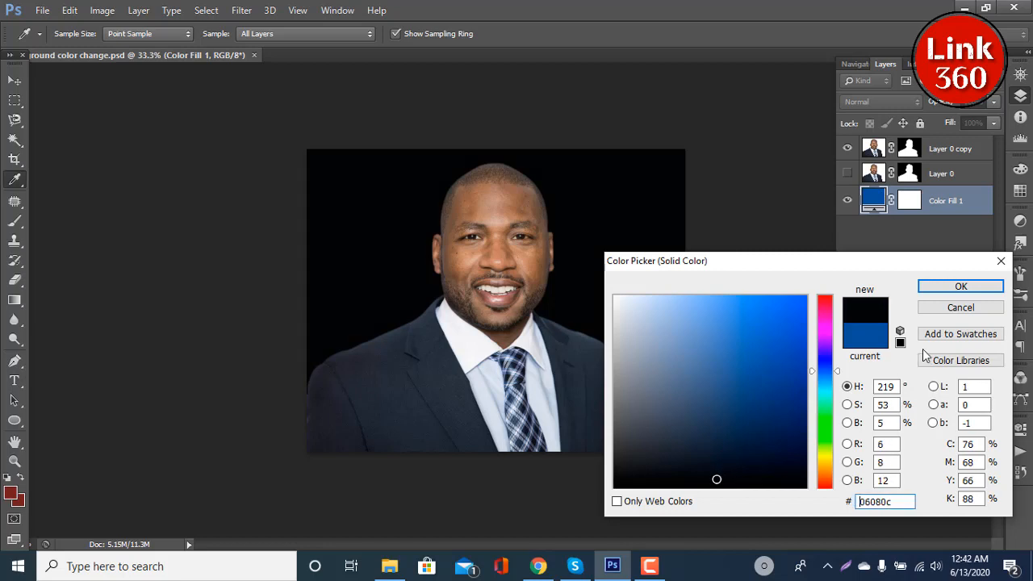
left_click(616, 387)
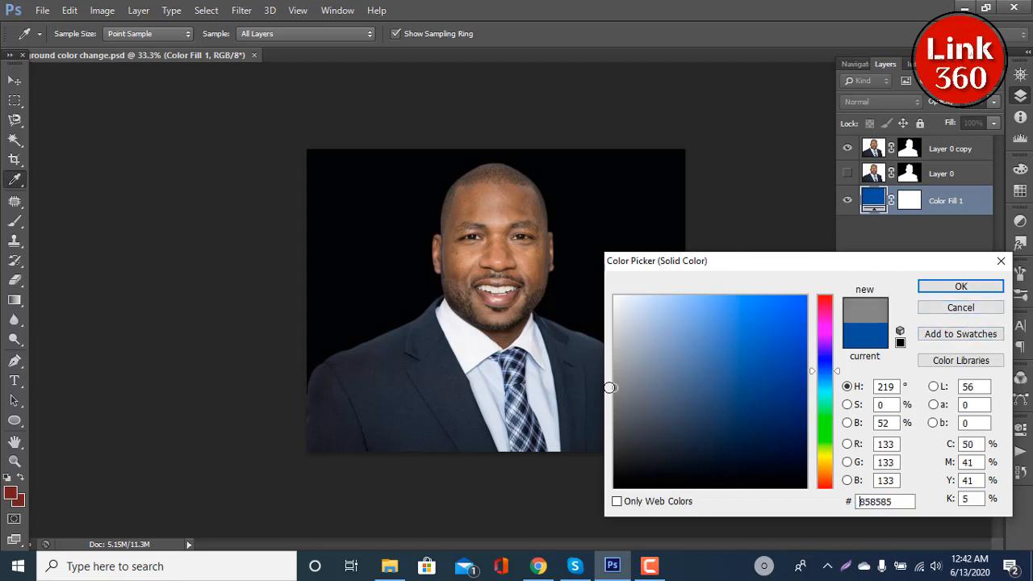
left_click(664, 331)
left_click(786, 314)
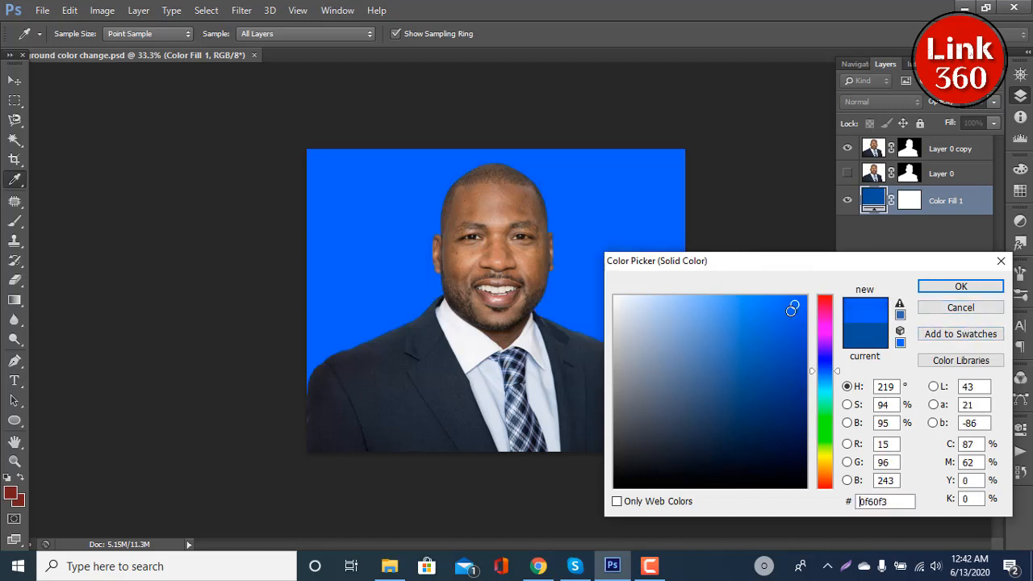
left_click(805, 325)
Shift the hue to preview pink, dark red and bright red backgrounds for the Color Fill 1 layer.
left_click(823, 316)
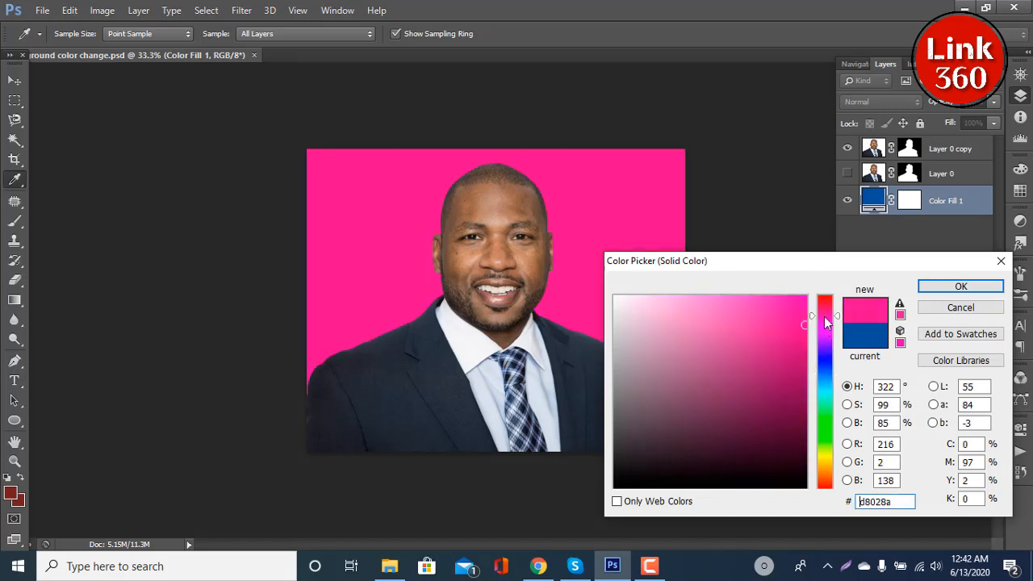
left_click(824, 296)
left_click(791, 399)
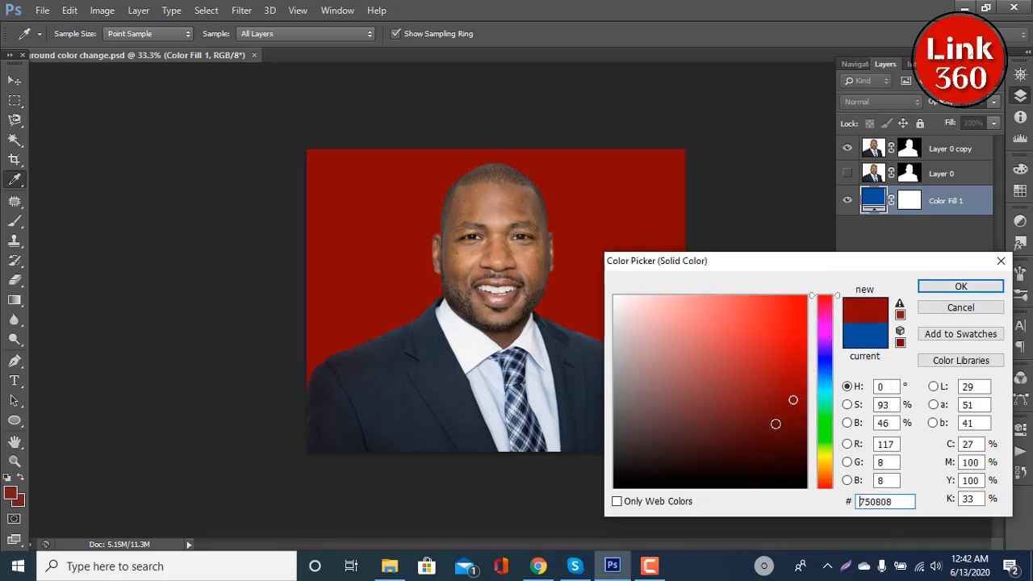
left_click(804, 438)
left_click(807, 342)
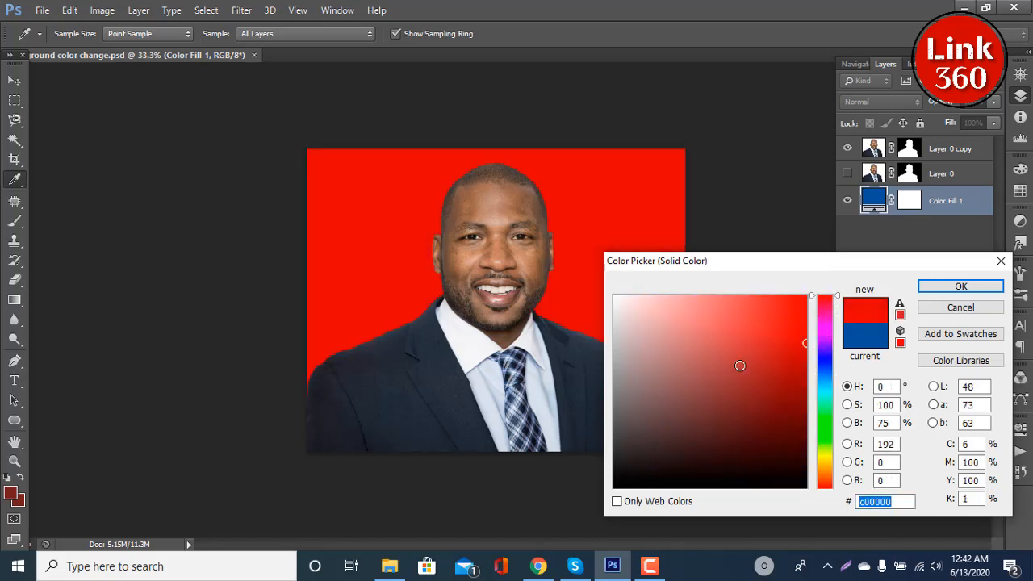
Preview pinkish grey, neutral grey and pale pink backgrounds, and cancel the fill color change.
left_click(714, 332)
left_click(655, 343)
left_click(634, 373)
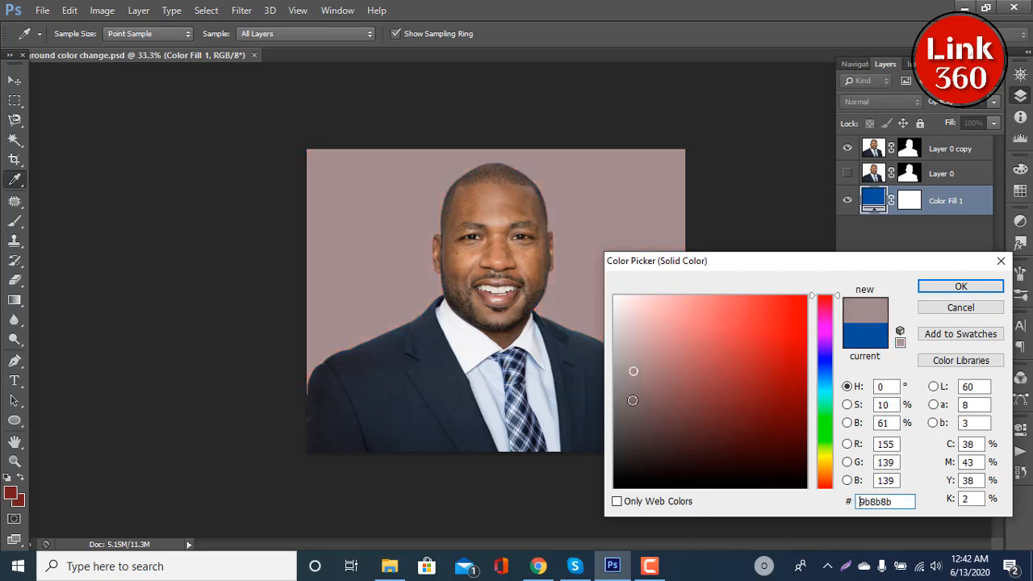
left_click(623, 392)
left_click(615, 399)
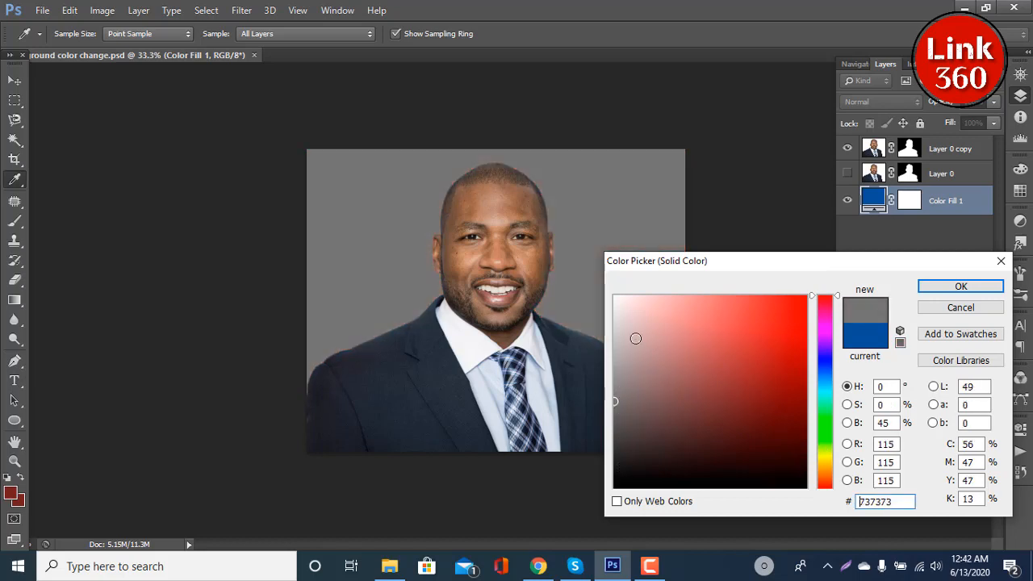
left_click(635, 309)
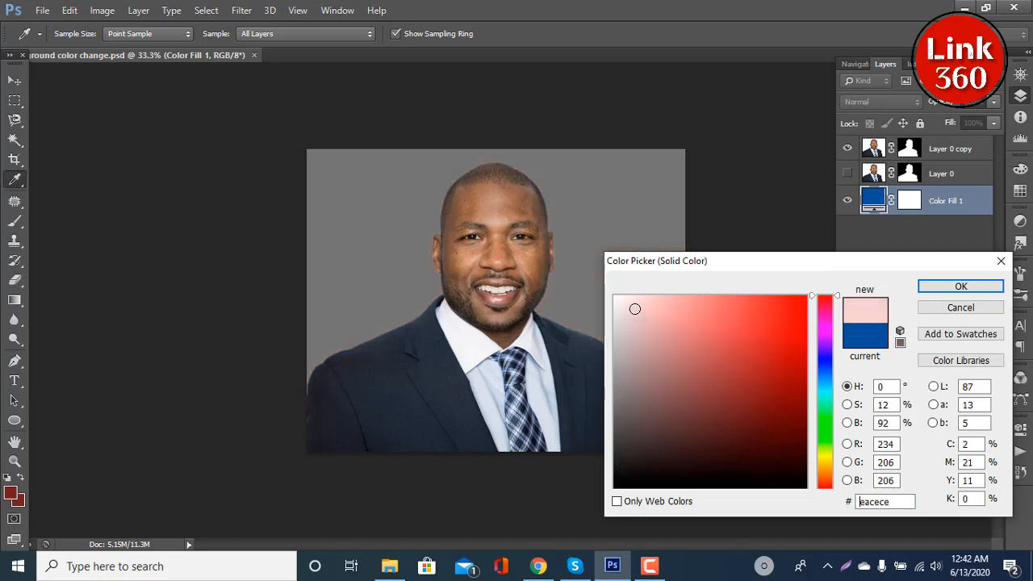
left_click(961, 307)
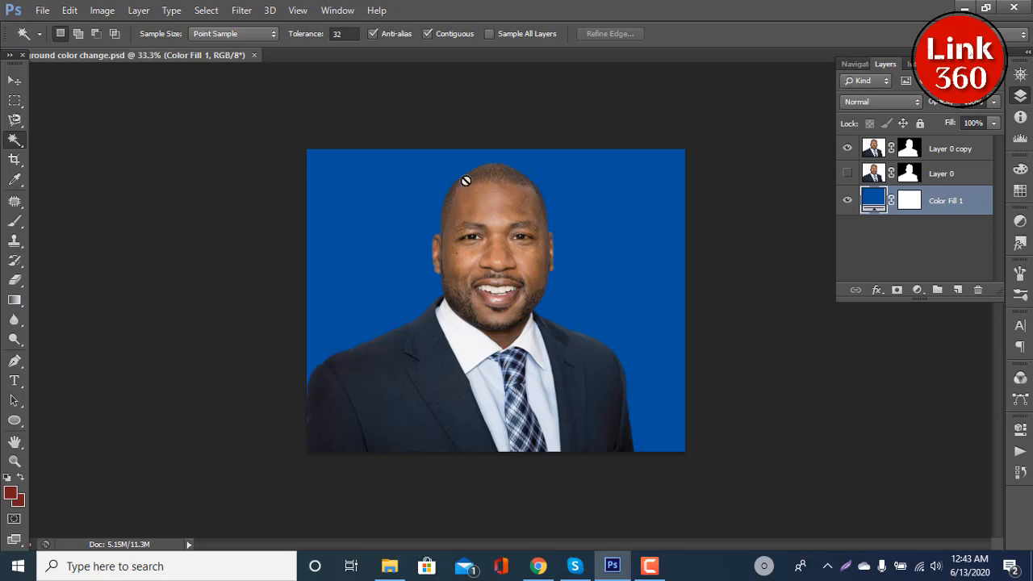
Open the "brunettes women eyes models lips faces white background" JPG file from the Desktop.
left_click(42, 10)
left_click(48, 39)
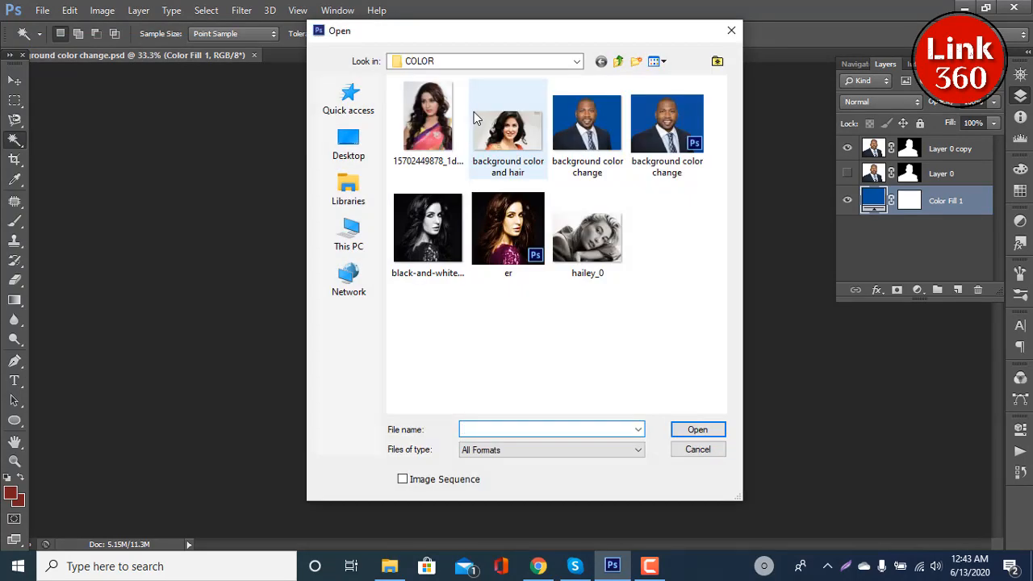
left_click(362, 152)
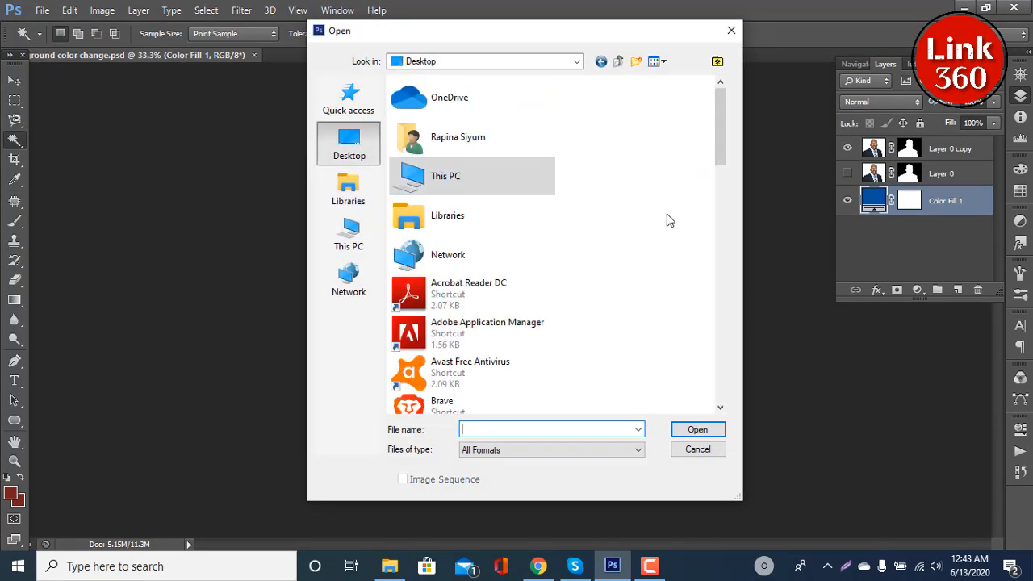
left_click_drag(720, 161, 708, 376)
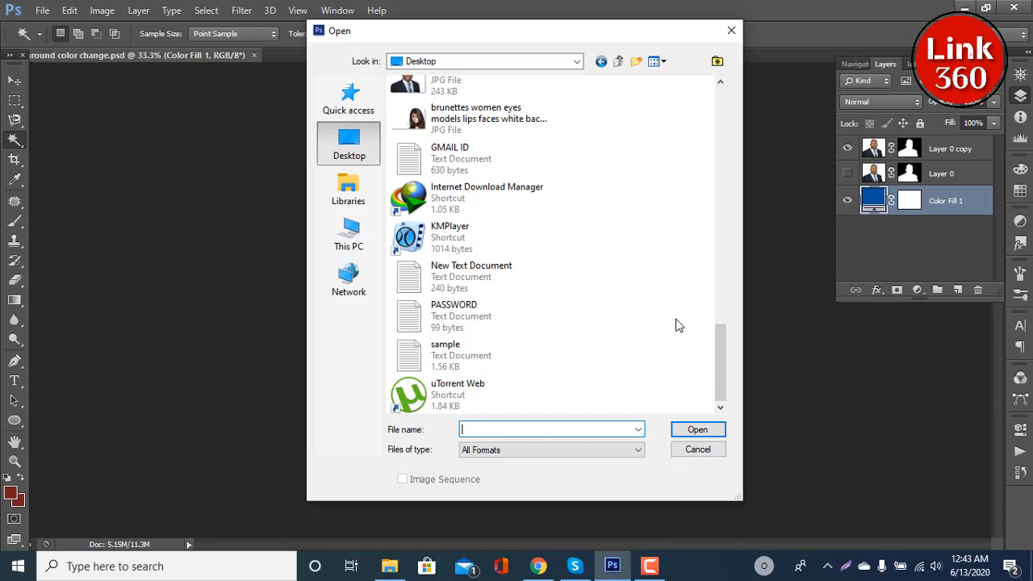
left_click(649, 566)
left_click(966, 502)
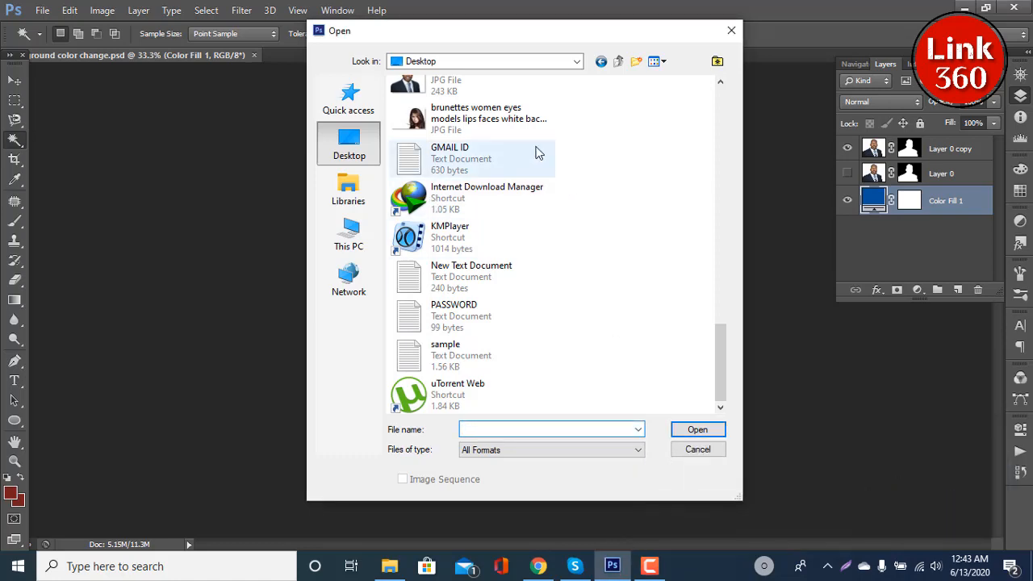
left_click(498, 120)
left_click(697, 431)
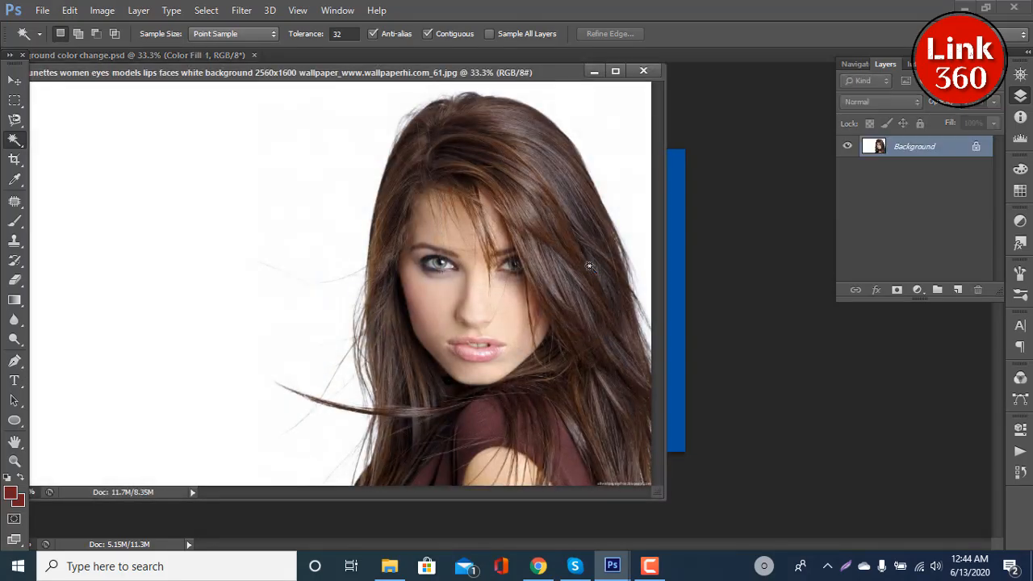
Crop about a quarter of the width off the empty white left side of the woman's photo.
left_click(14, 159)
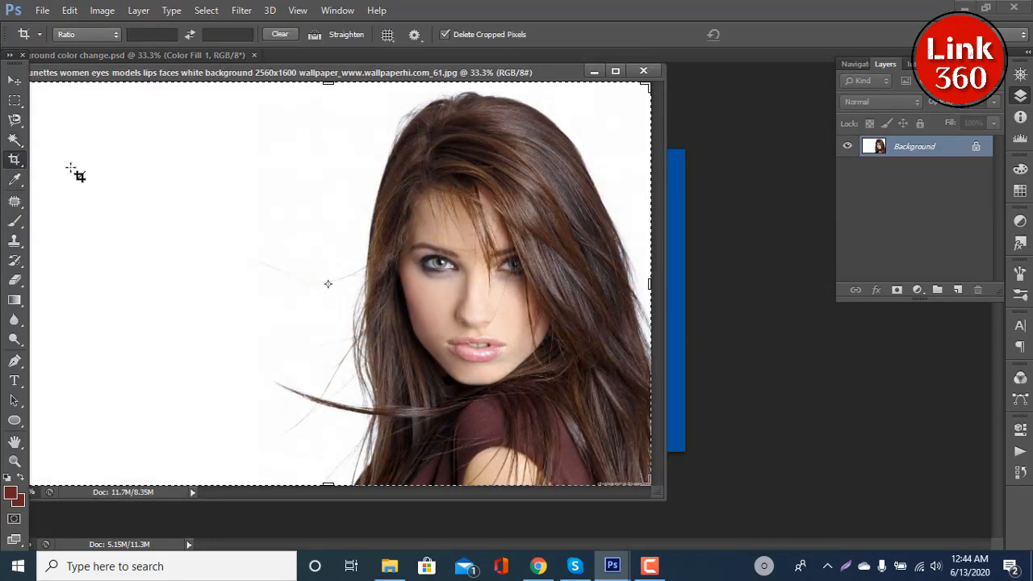
left_click_drag(180, 80, 282, 88)
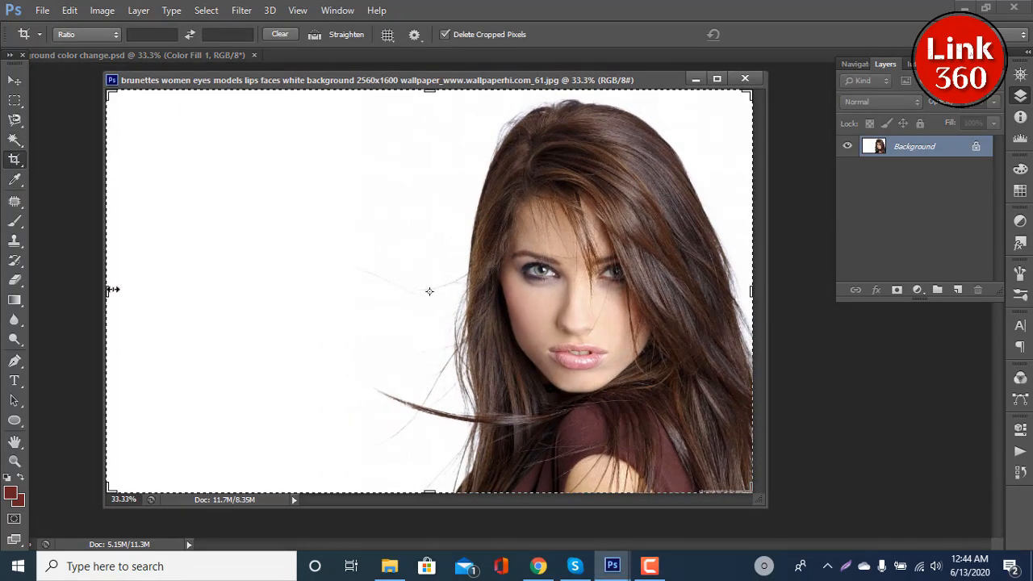
left_click_drag(111, 289, 201, 293)
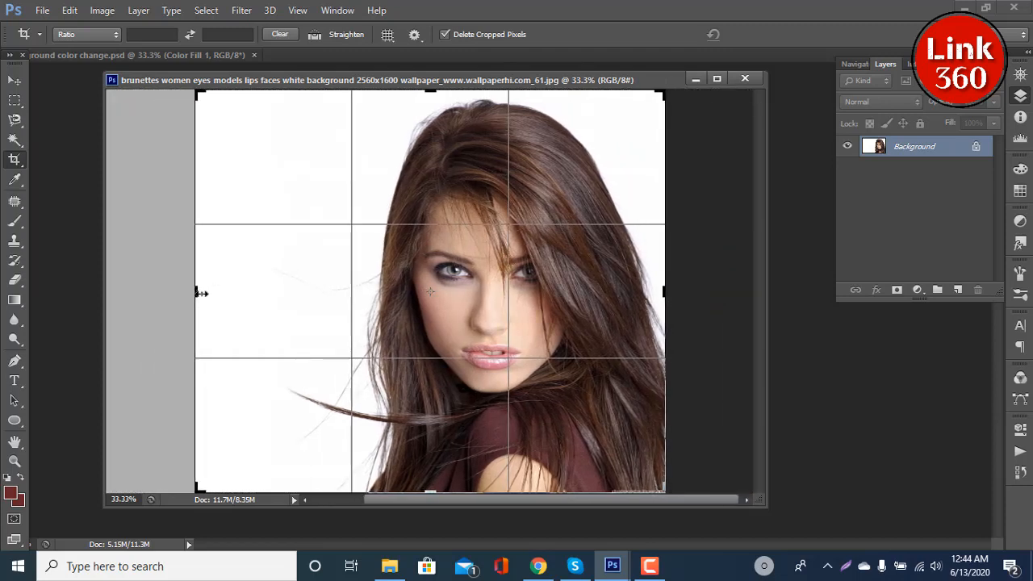
key("Return")
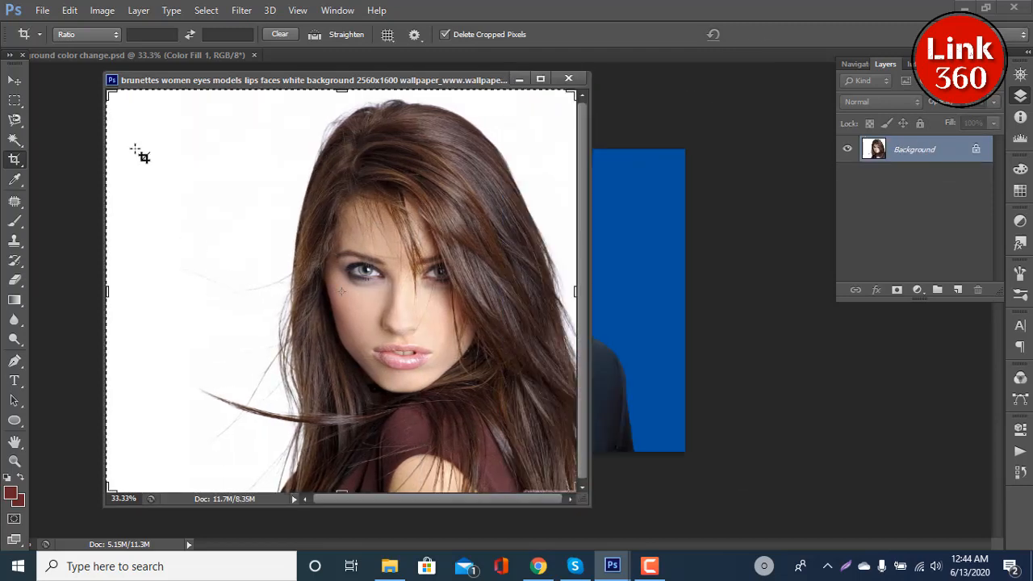
Dock the woman's photo as a tab beside the background color change document and compare the two images.
key("v")
left_click_drag(311, 83, 404, 96)
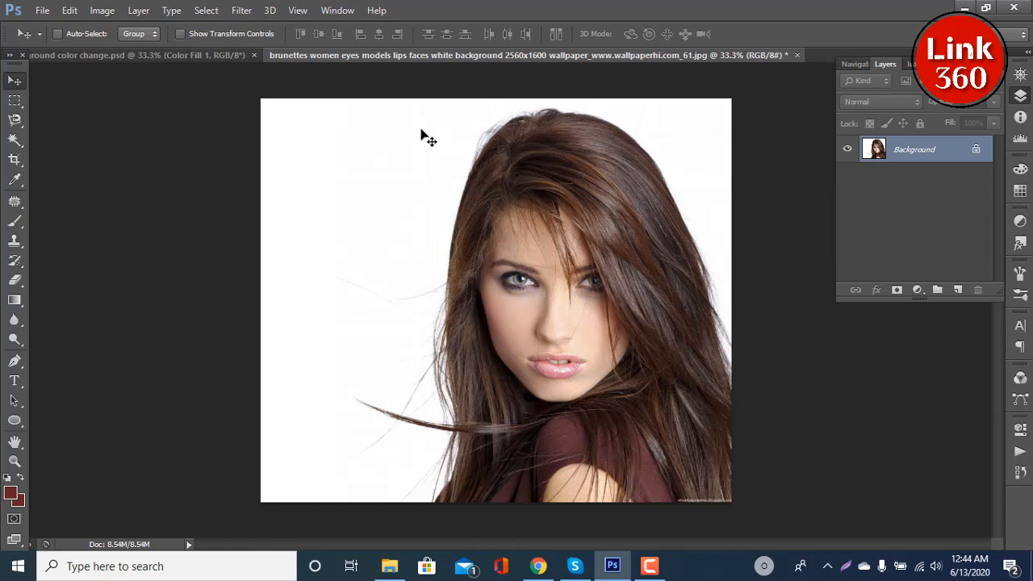
left_click(192, 55)
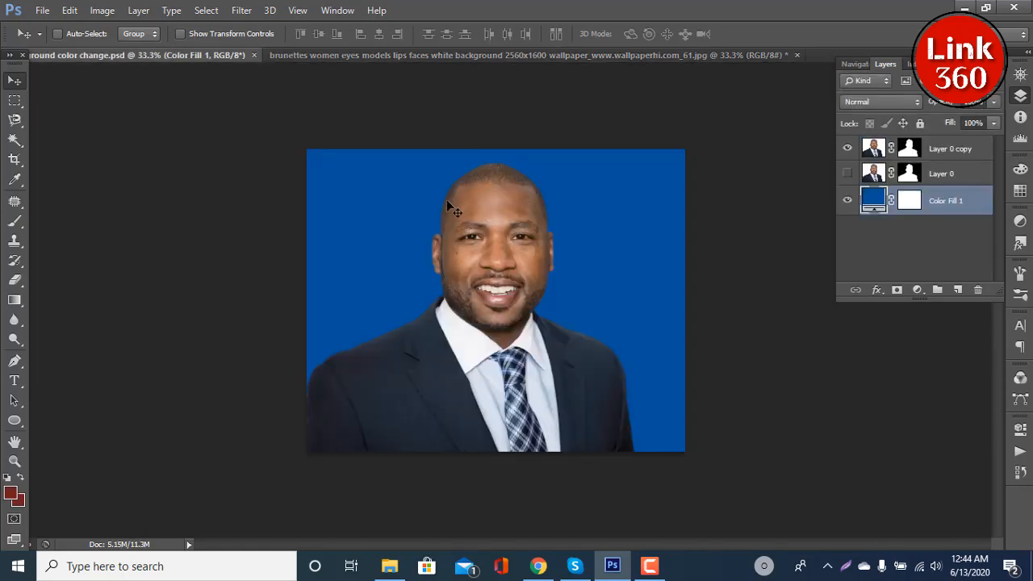
left_click(500, 55)
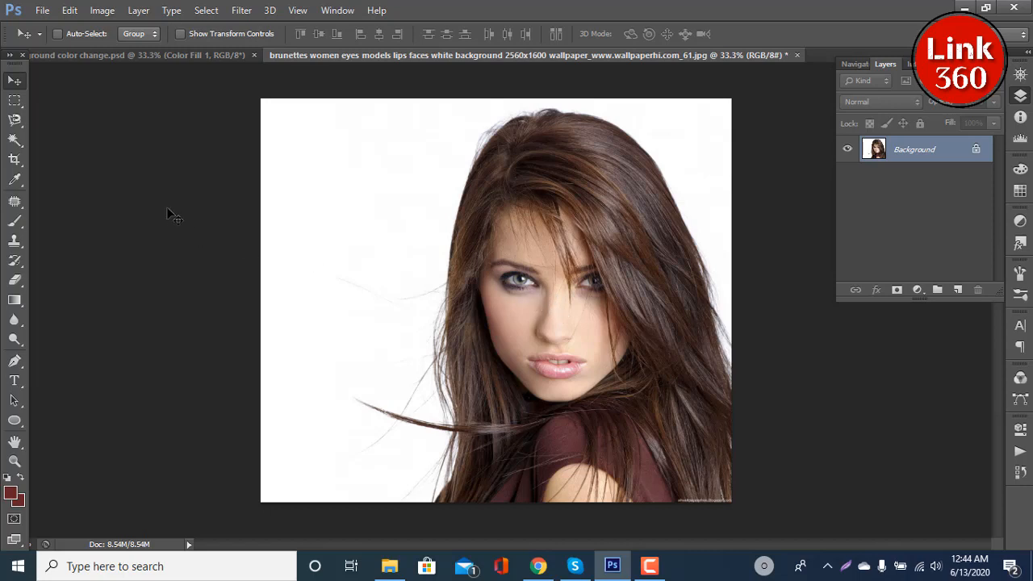
Select the white background around the woman with the Magic Wand, adding the enclosed white gap beside her hair above the flying strand.
left_click(14, 141)
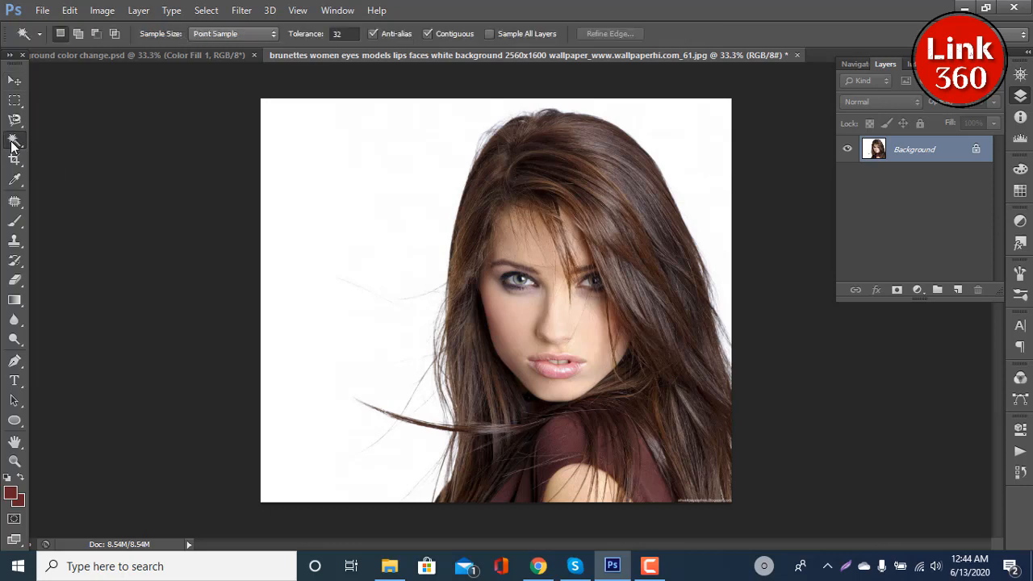
left_click(365, 178)
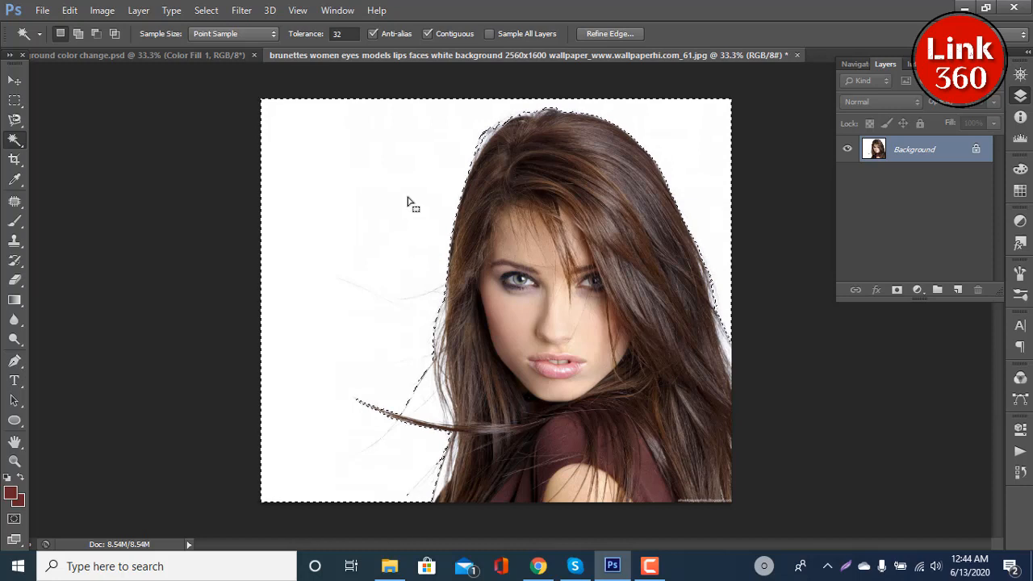
key("shift")
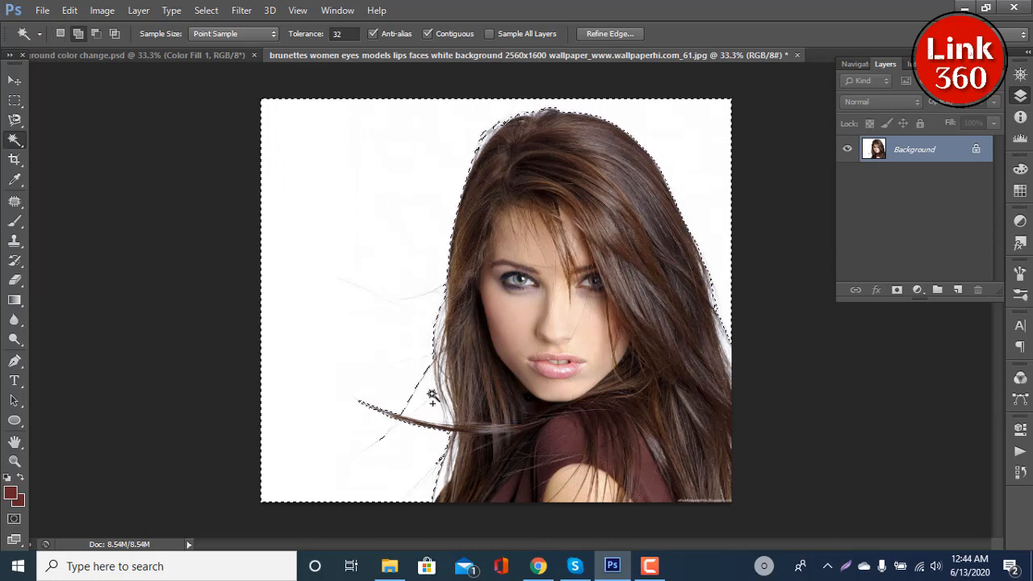
key("shift")
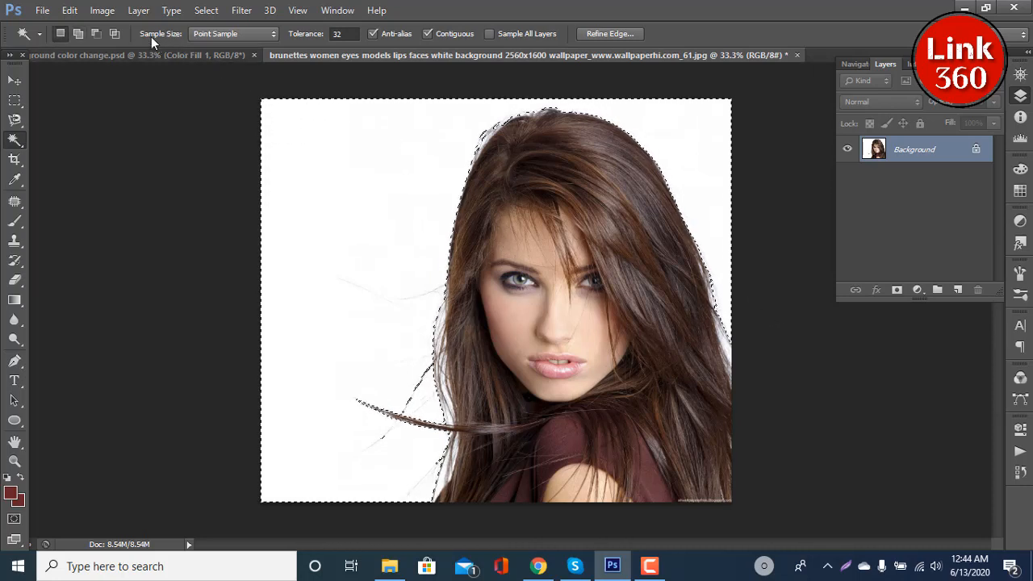
Invert the selection to the woman and add a layer mask that hides the white background.
left_click(206, 11)
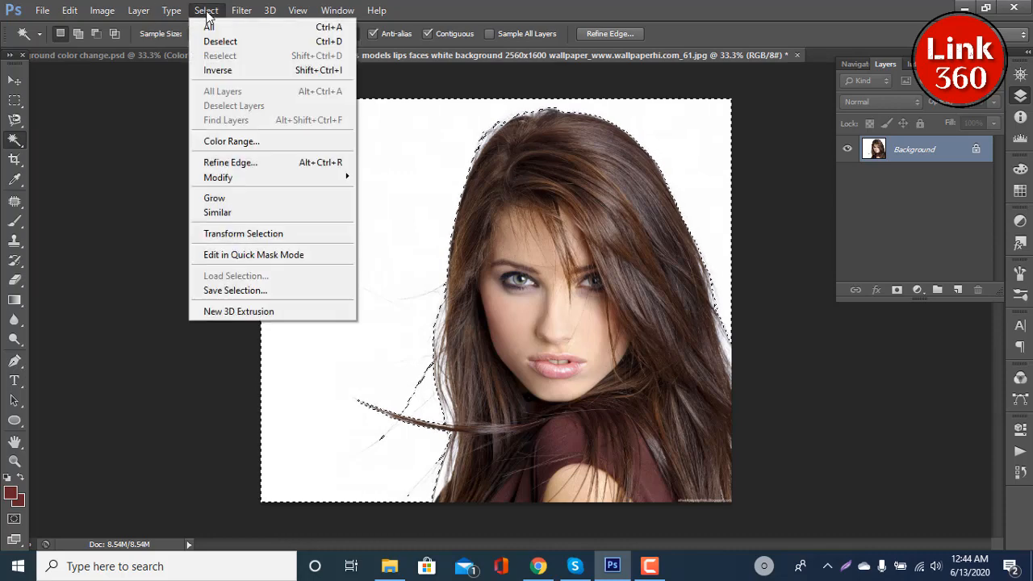
left_click(233, 73)
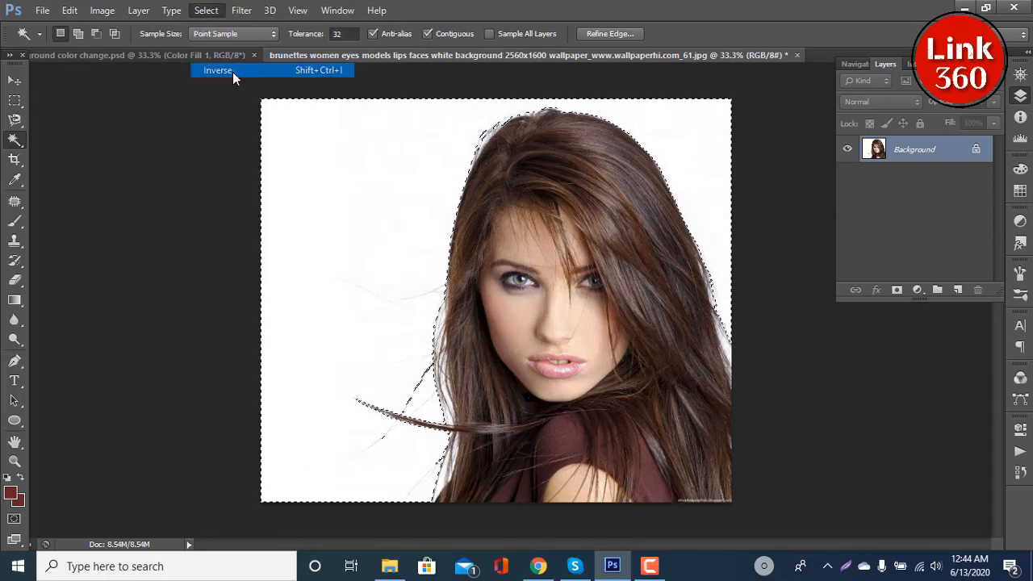
left_click(898, 289)
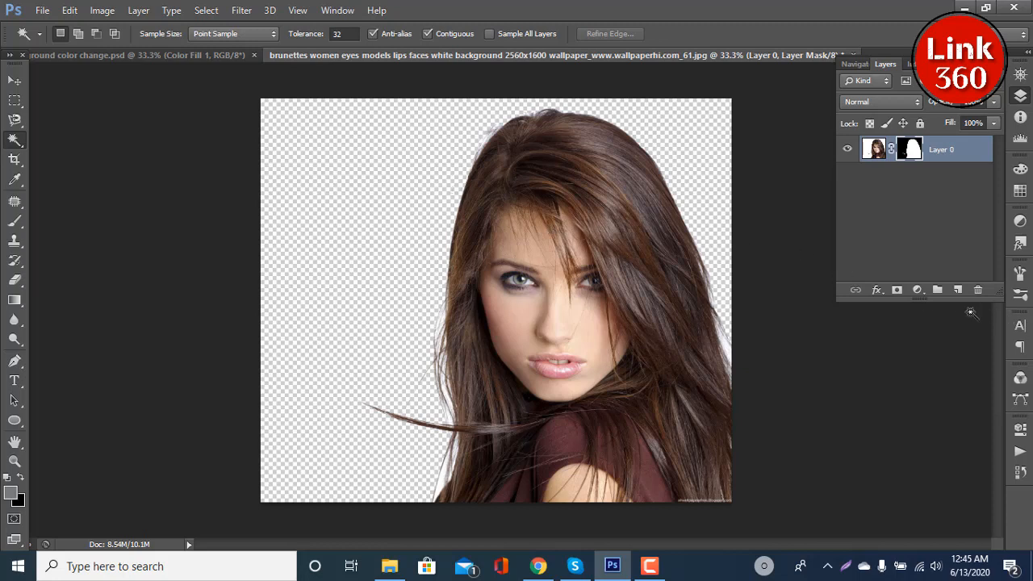
Add a solid color fill layer to the woman's photo and try several light and dark blue shades for it.
left_click(919, 291)
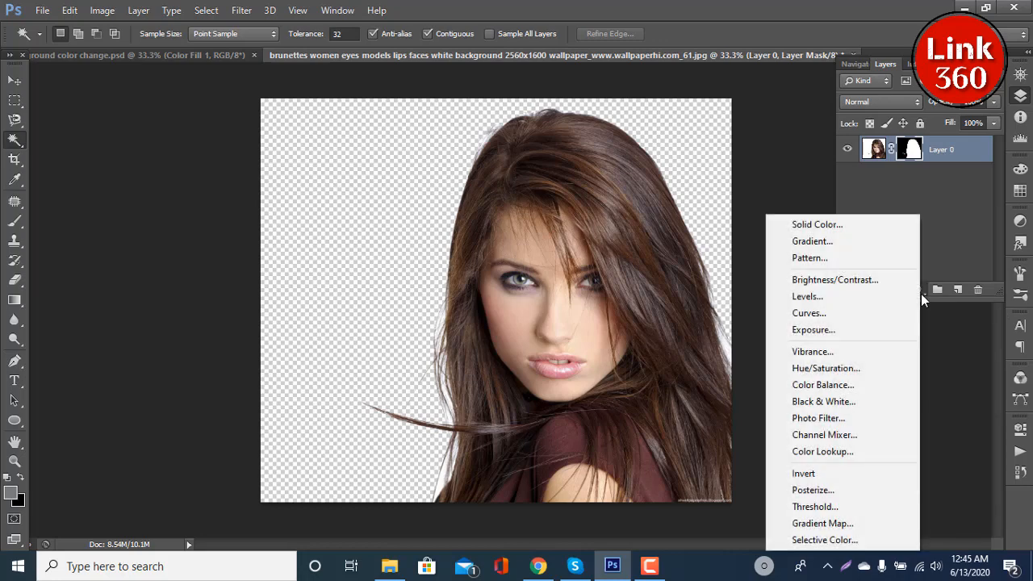
left_click(835, 225)
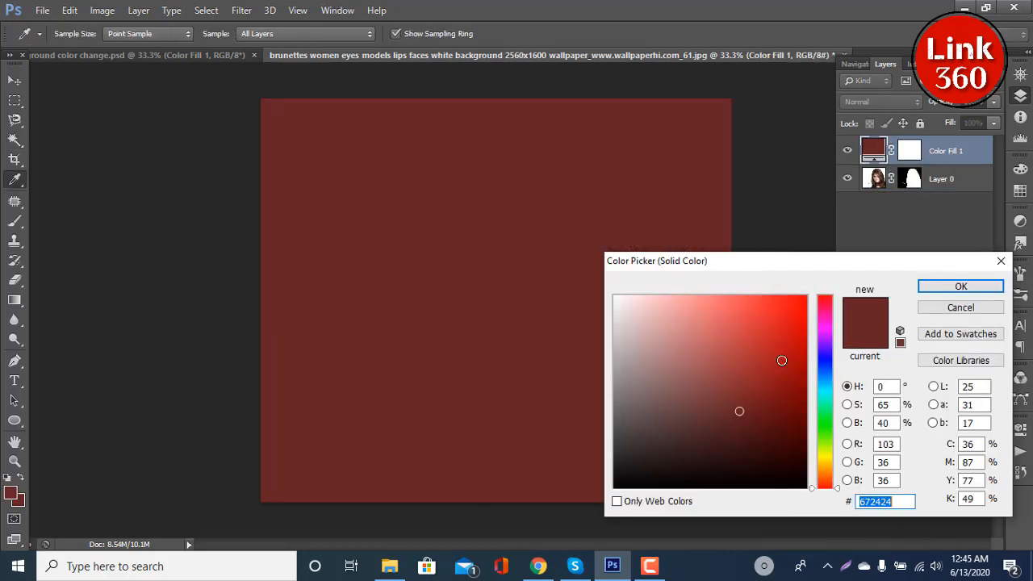
left_click(791, 382)
left_click(825, 366)
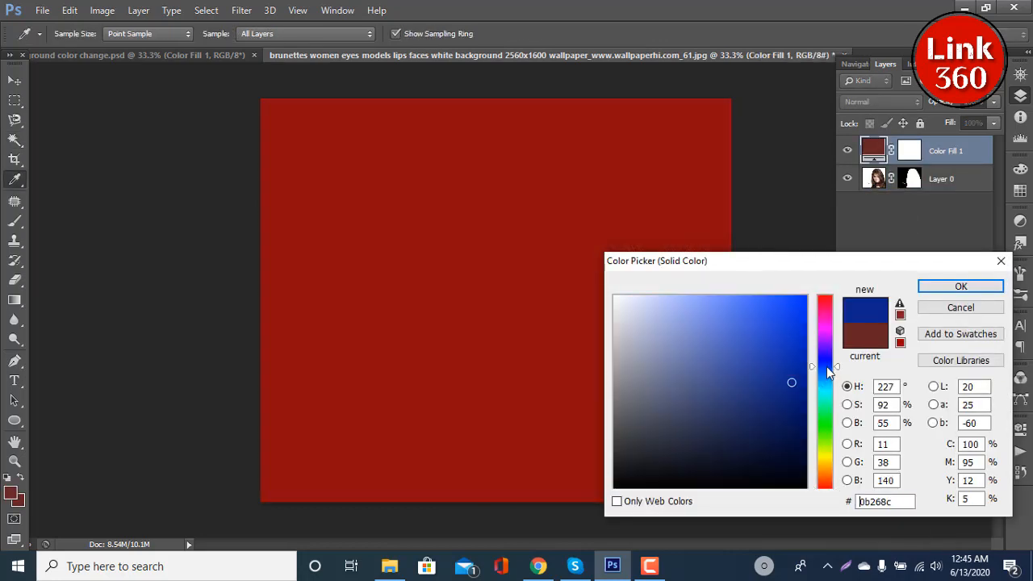
left_click(782, 402)
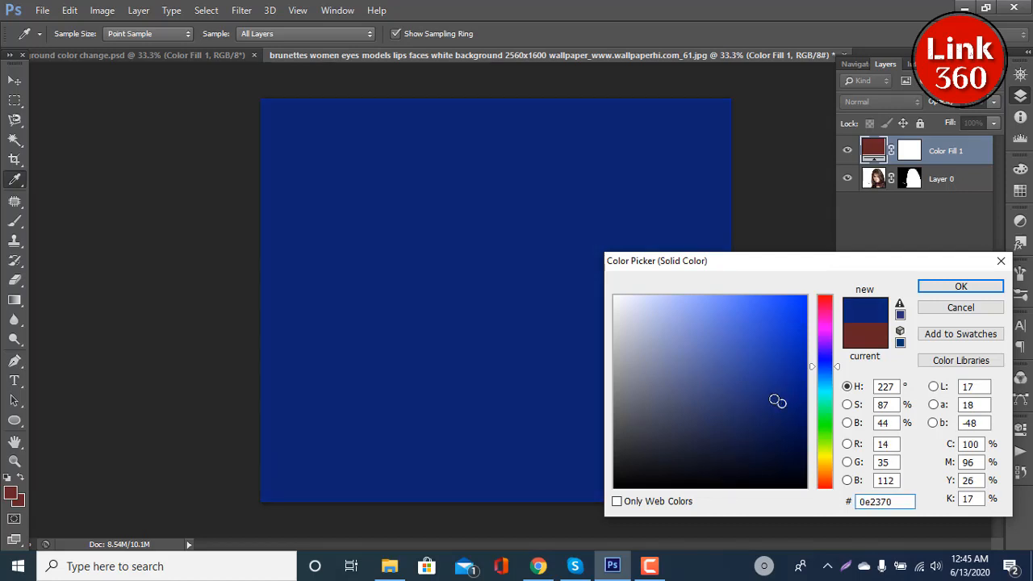
left_click(755, 386)
left_click(729, 338)
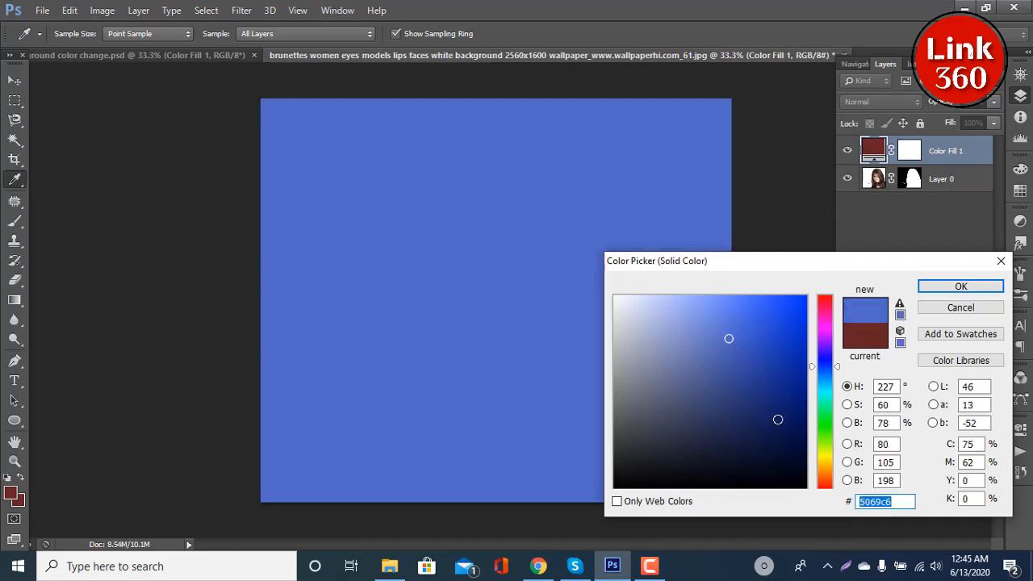
left_click(786, 440)
left_click(768, 365)
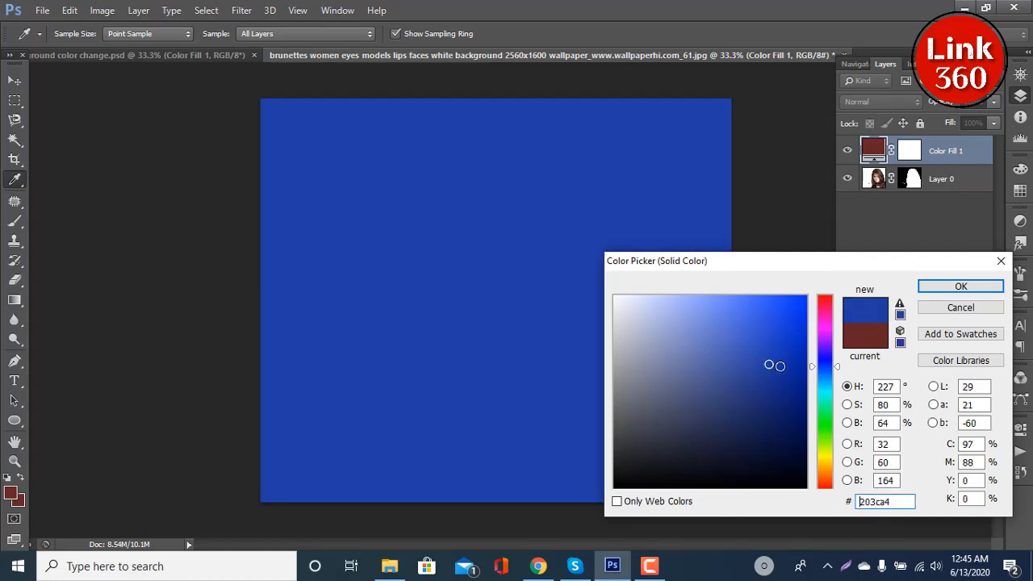
Set the fill color to teal #03727f and place the fill layer beneath the woman's masked layer.
left_click_drag(829, 418, 830, 388)
left_click(791, 378)
left_click(801, 392)
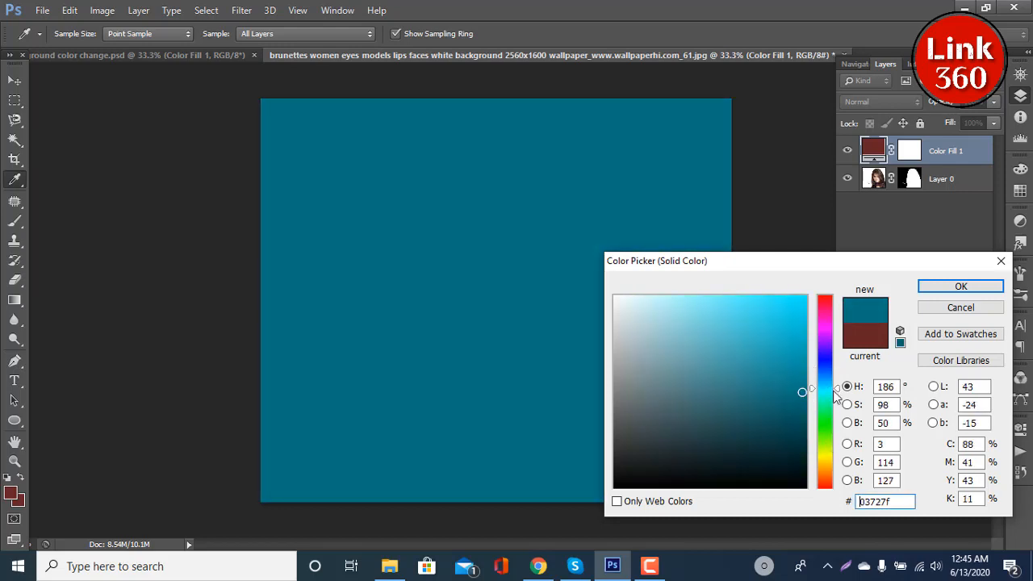
key("w")
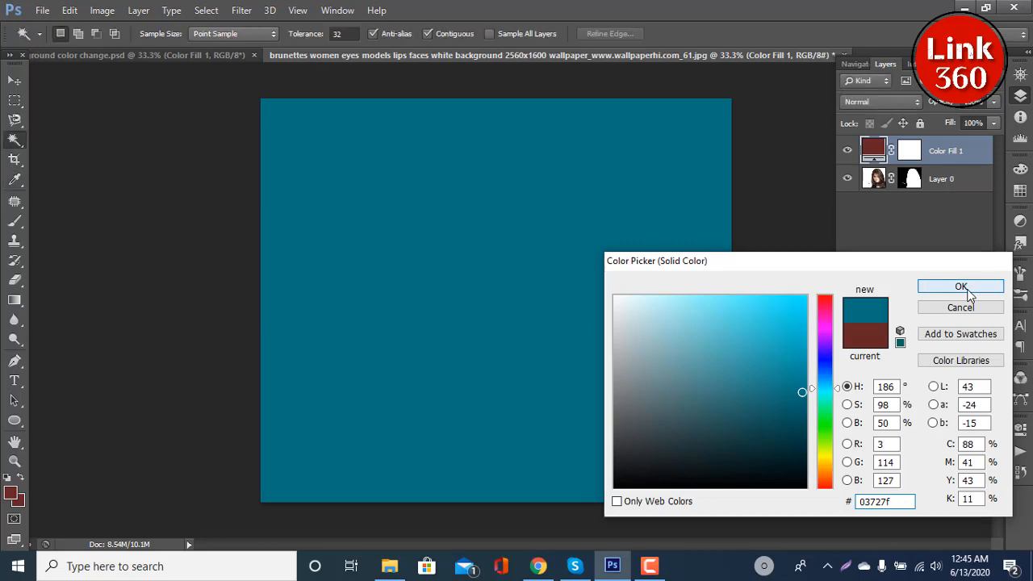
left_click(960, 287)
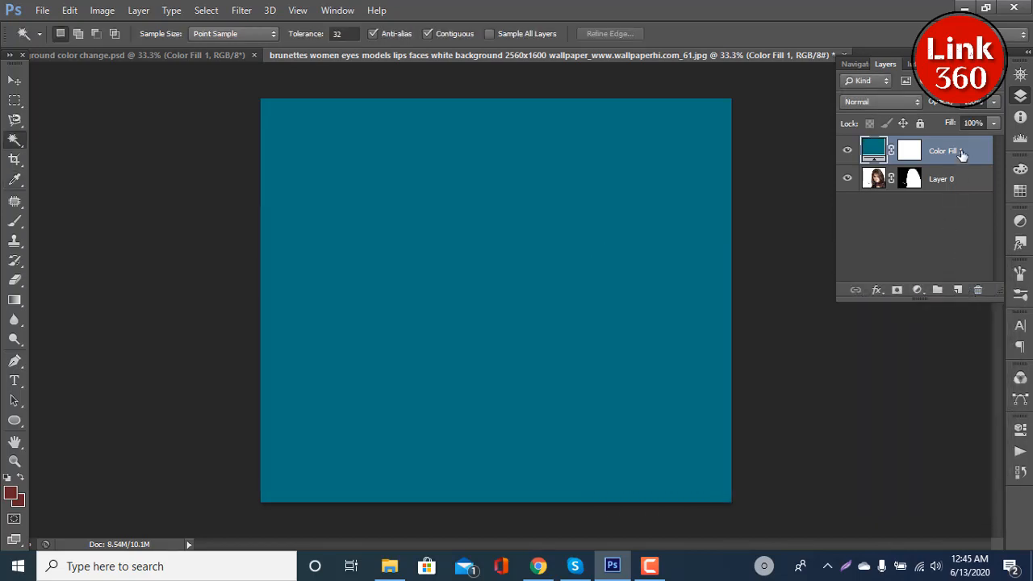
left_click_drag(962, 155, 959, 185)
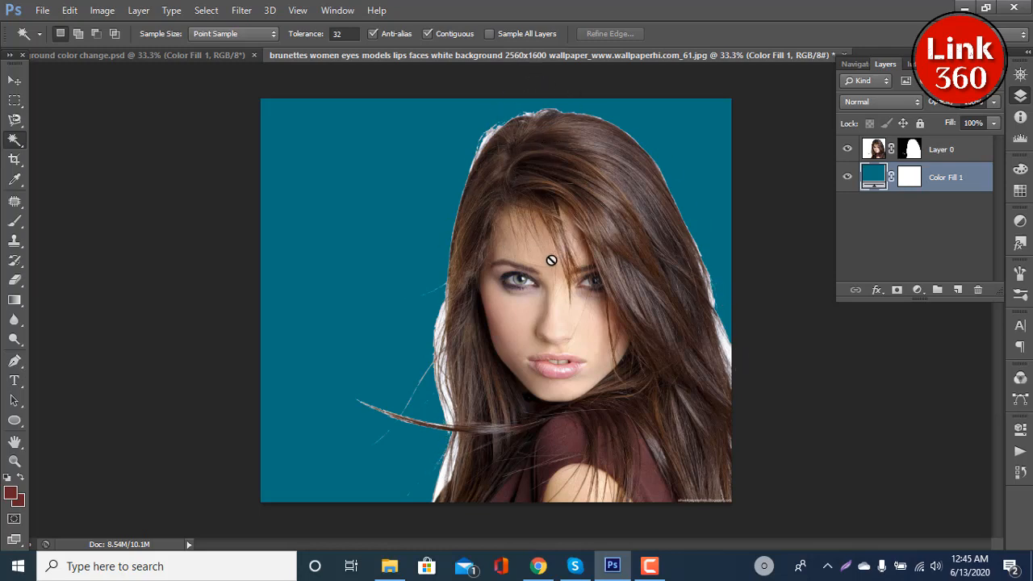
Start refining the woman's layer mask and set the edge detection radius to about 6.1 px.
left_click(910, 150)
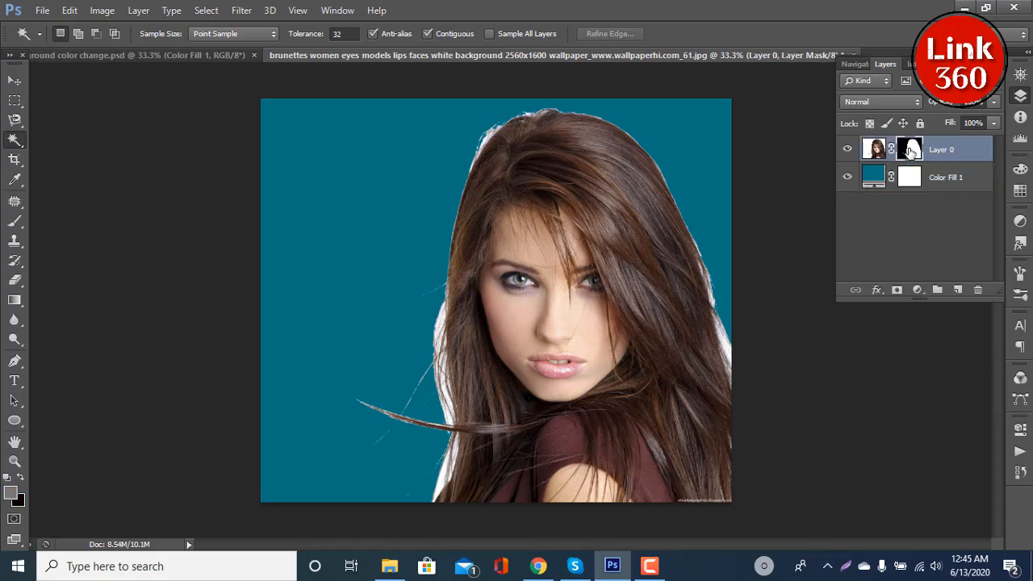
right_click(909, 152)
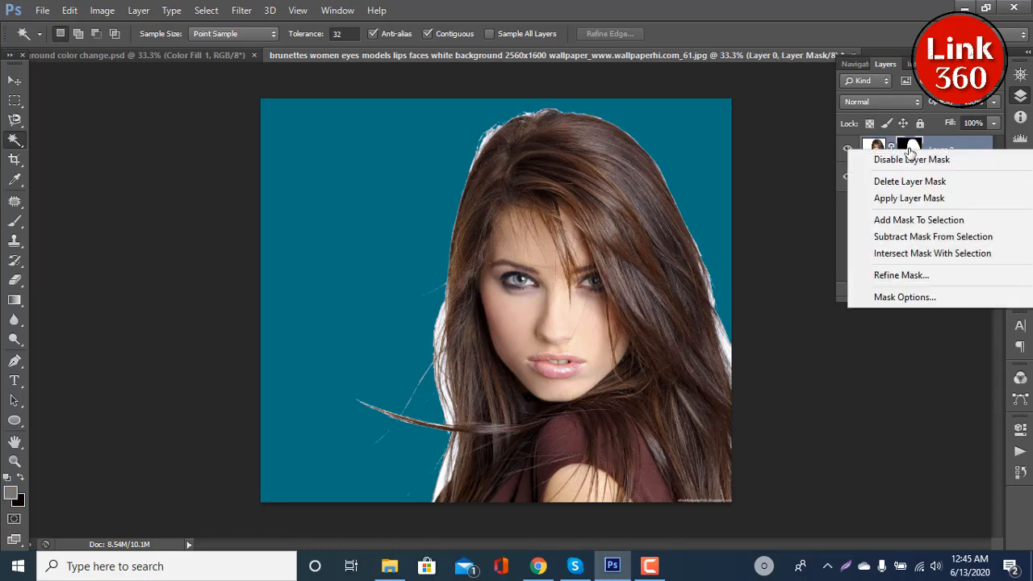
left_click(871, 276)
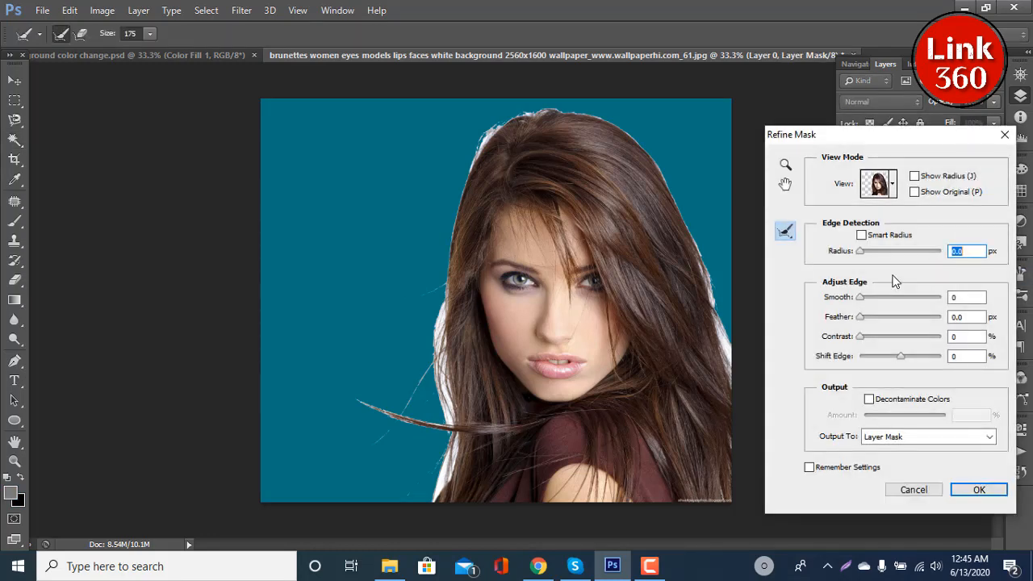
left_click(892, 186)
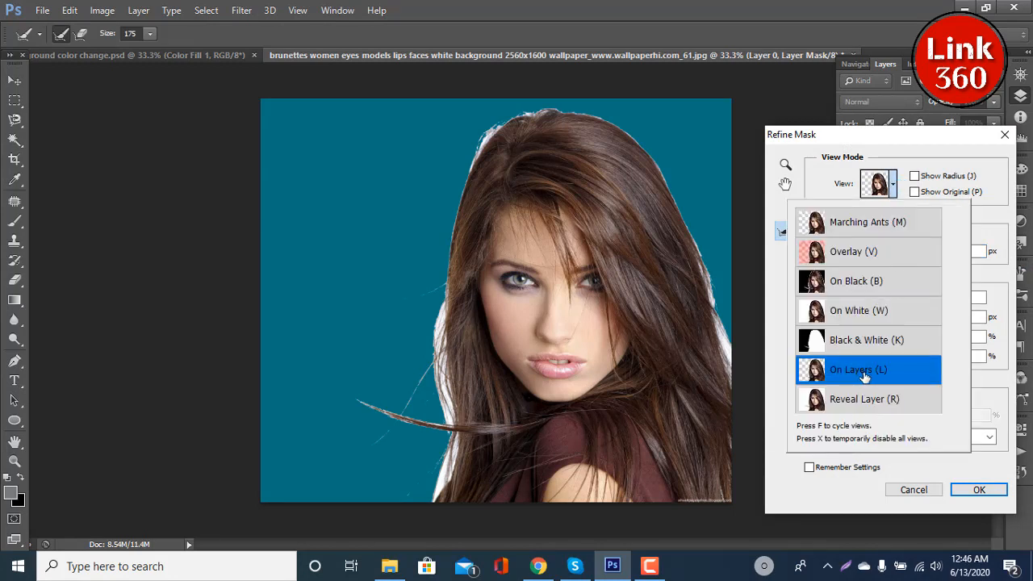
left_click(857, 190)
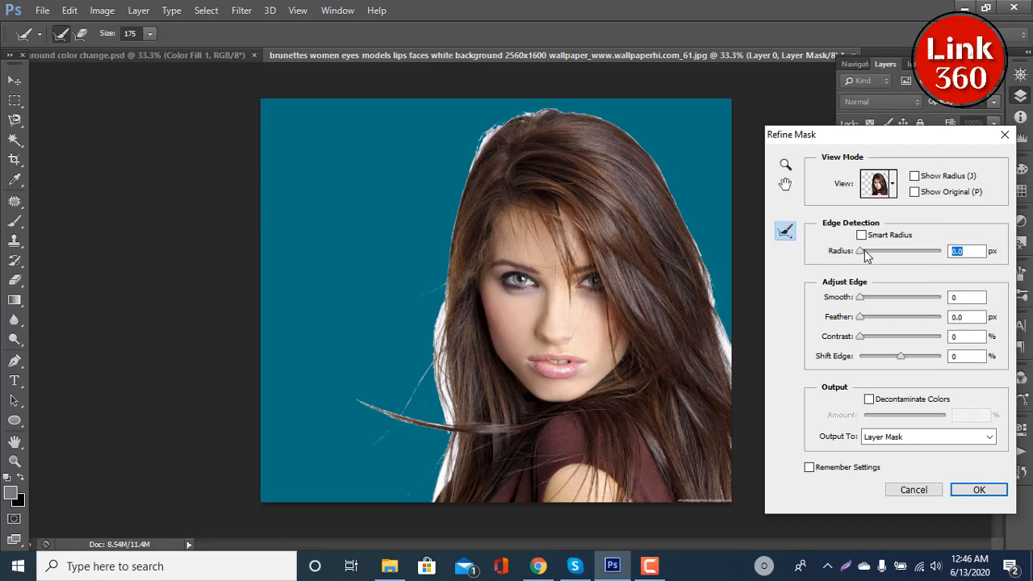
left_click_drag(863, 255, 886, 254)
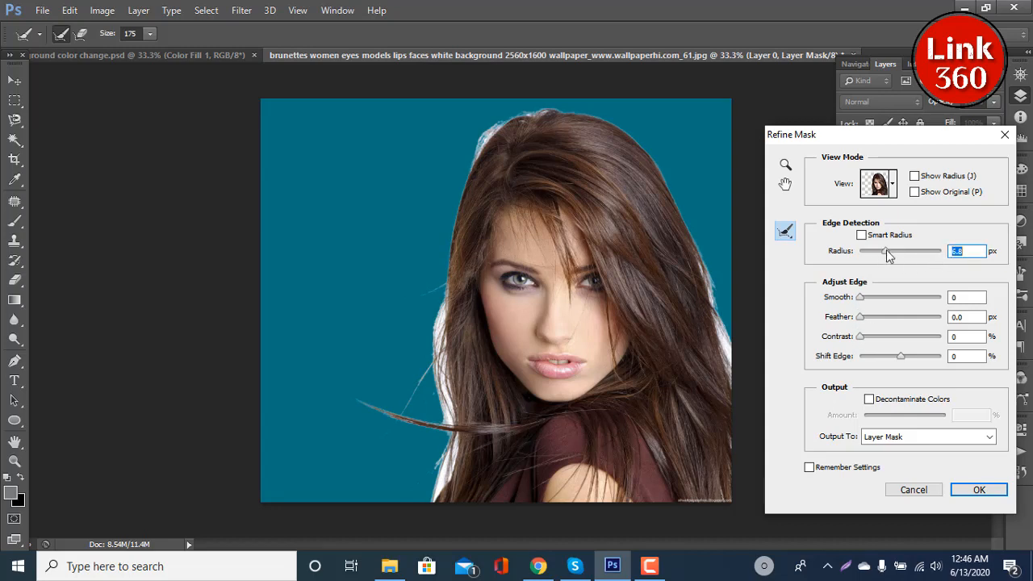
left_click_drag(887, 254, 883, 253)
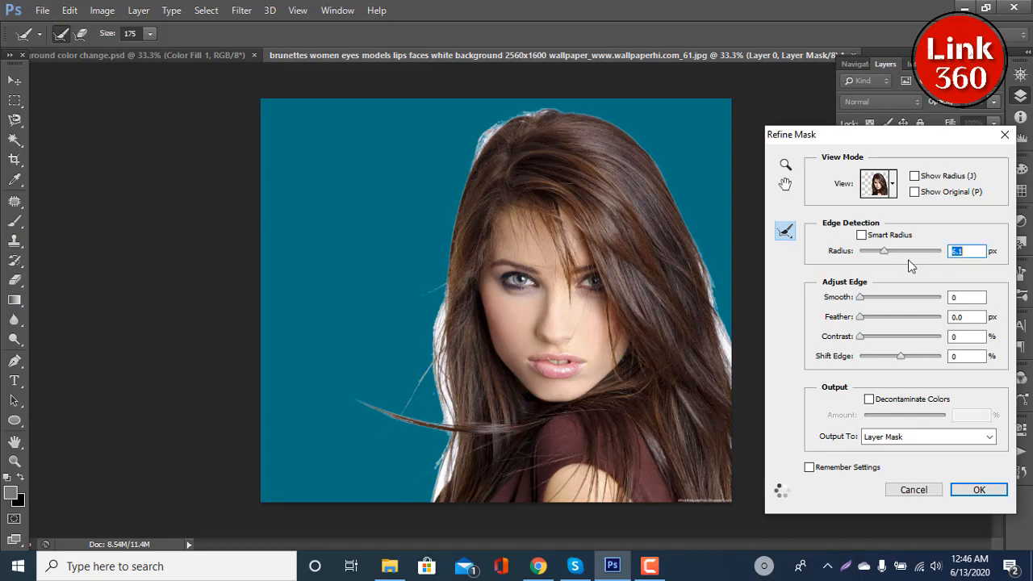
Set the mask's feather to 1.5 px and enable Decontaminate Colors at an amount of 100%.
left_click(863, 323)
left_click_drag(863, 323, 870, 322)
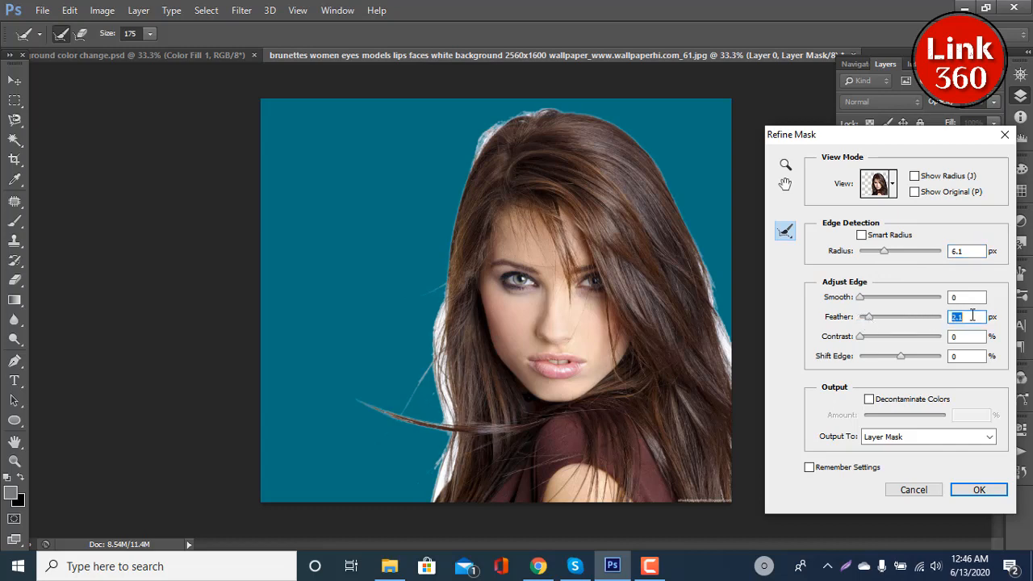
type("1.5")
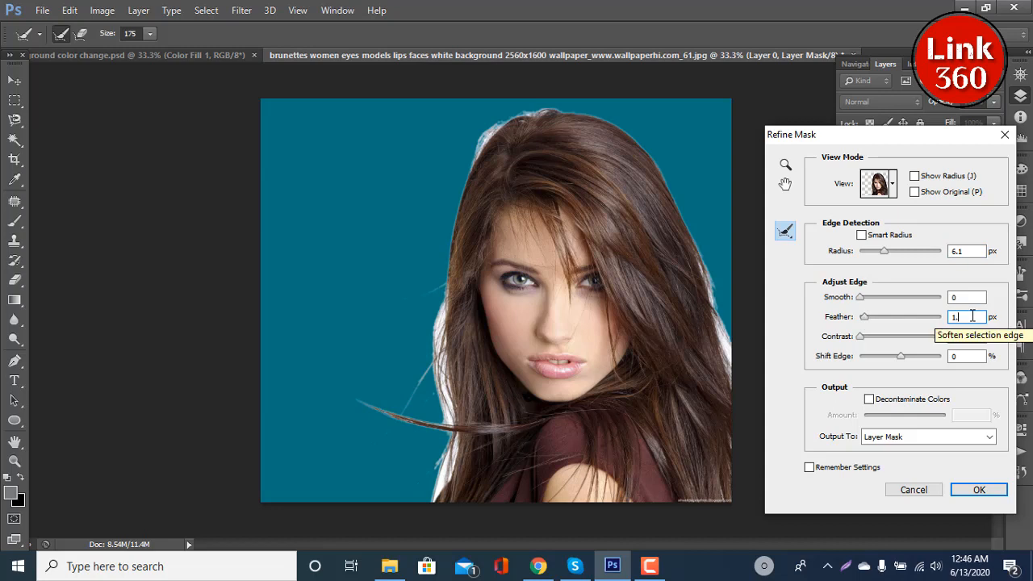
left_click(869, 399)
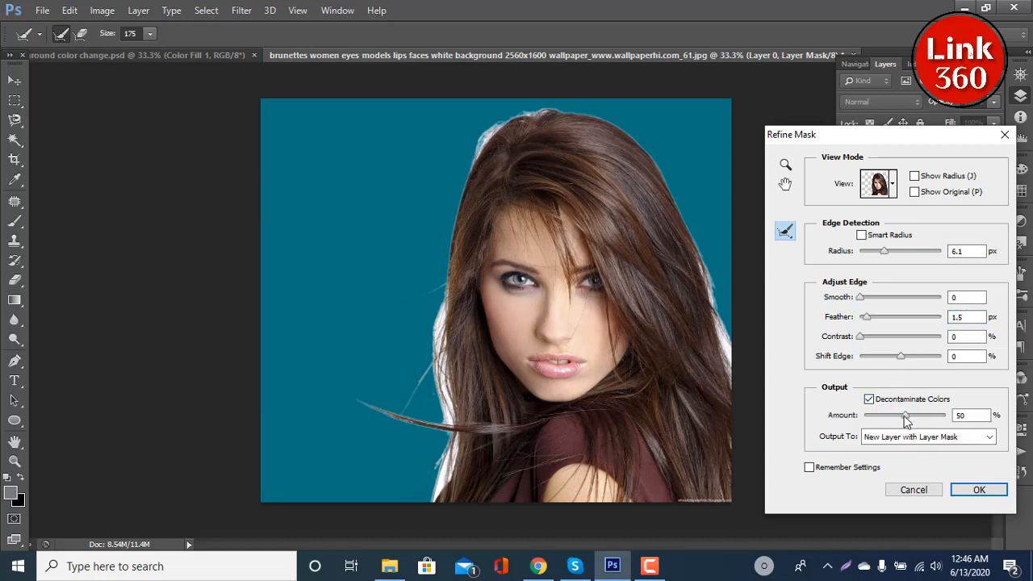
left_click_drag(905, 419, 967, 414)
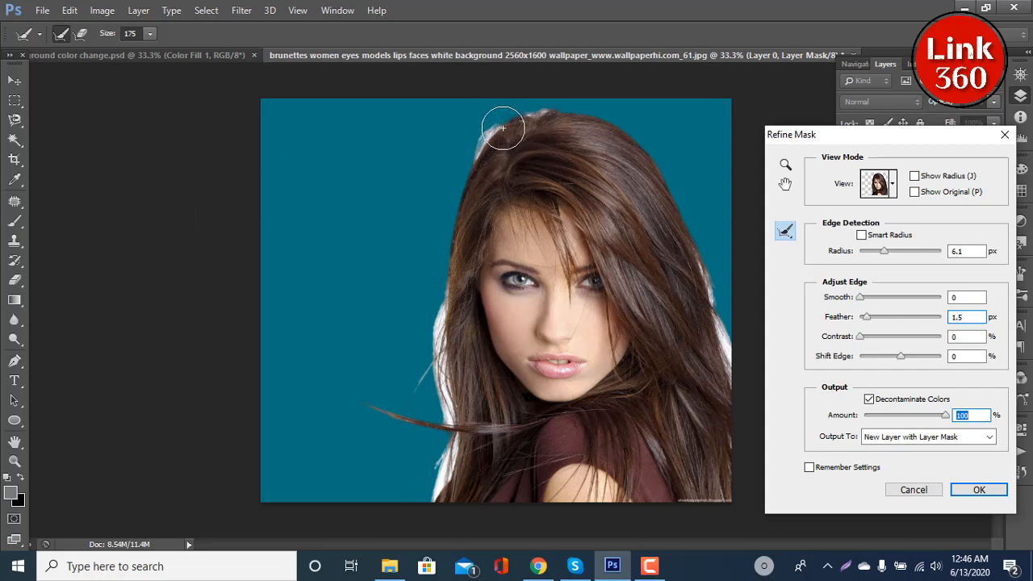
Brush the Refine Radius tool along the woman's hair edges and flying strand, and apply the refinement to a new layer with layer mask.
left_click_drag(502, 127, 451, 209)
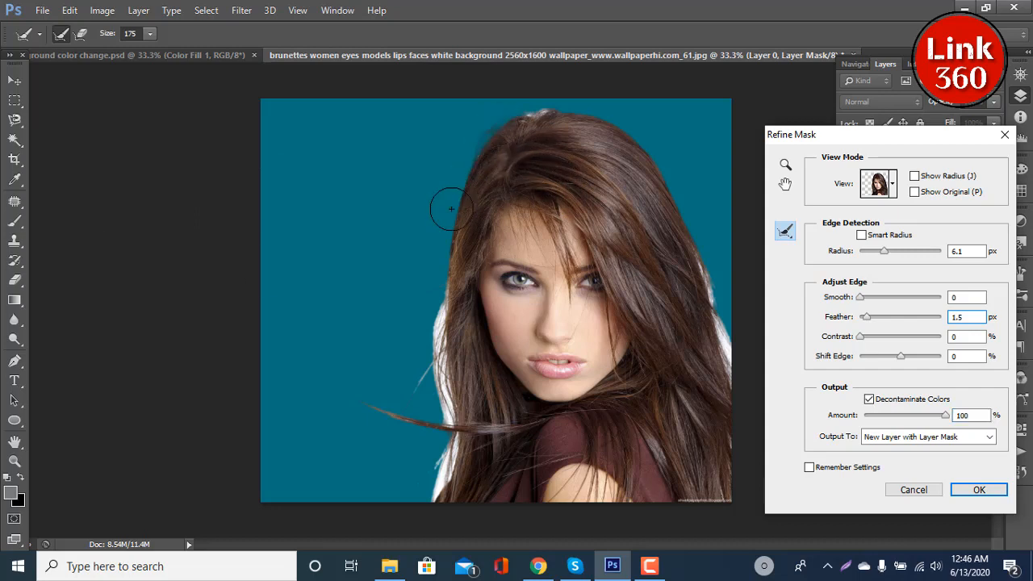
mouse_move(435, 295)
left_mouse_down()
mouse_move(437, 392)
mouse_move(462, 423)
mouse_move(455, 408)
mouse_move(433, 479)
mouse_move(460, 478)
left_mouse_up()
mouse_move(438, 428)
left_mouse_down()
mouse_move(363, 400)
mouse_move(360, 380)
left_mouse_up()
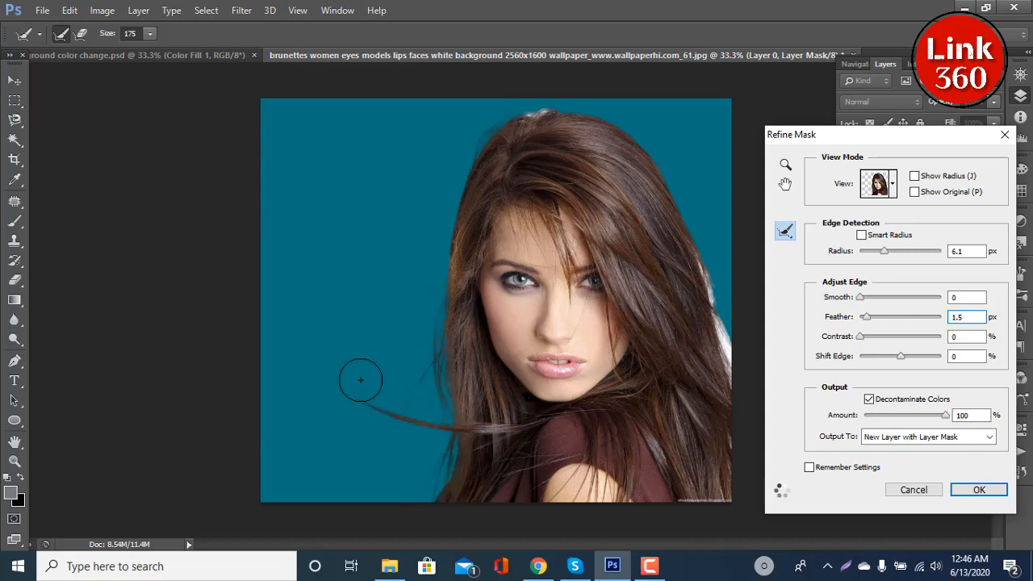
left_click_drag(684, 216, 742, 385)
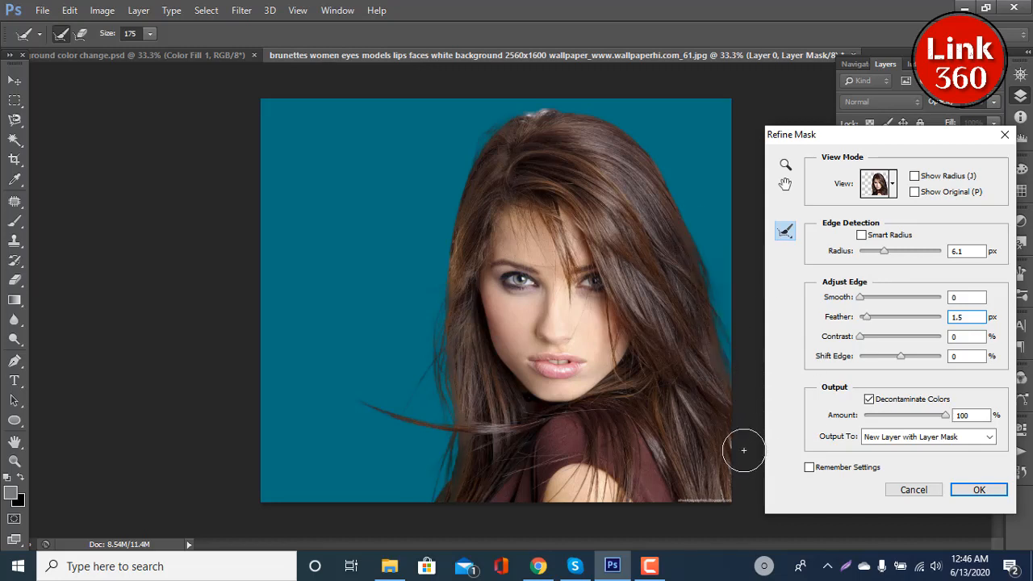
mouse_move(725, 450)
left_mouse_down()
mouse_move(733, 499)
mouse_move(700, 499)
mouse_move(817, 473)
left_mouse_up()
mouse_move(586, 120)
left_mouse_down()
mouse_move(562, 104)
mouse_move(460, 118)
mouse_move(554, 102)
mouse_move(708, 150)
left_mouse_up()
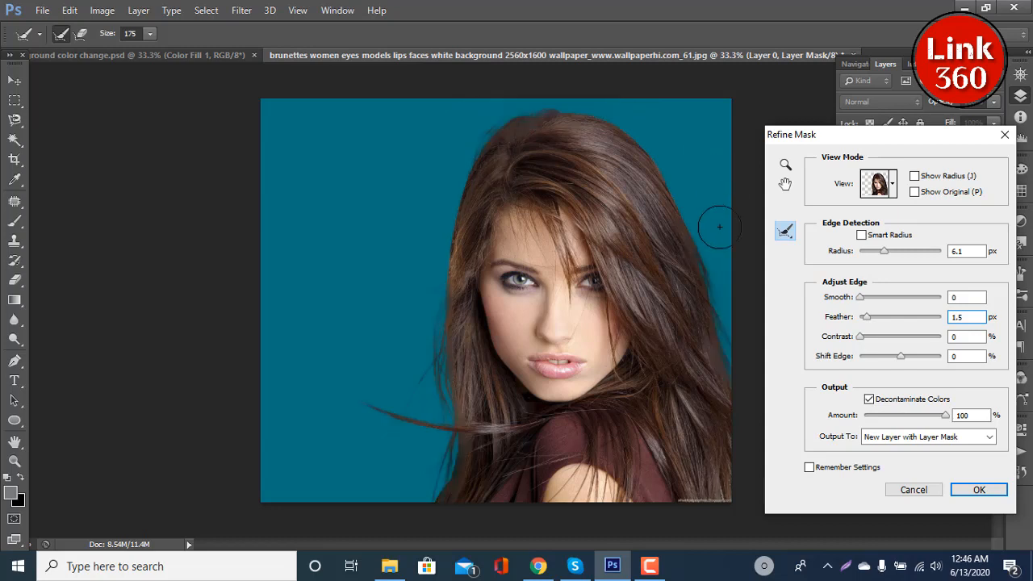
mouse_move(484, 121)
left_mouse_down()
mouse_move(438, 210)
mouse_move(426, 415)
mouse_move(414, 467)
mouse_move(383, 476)
left_mouse_up()
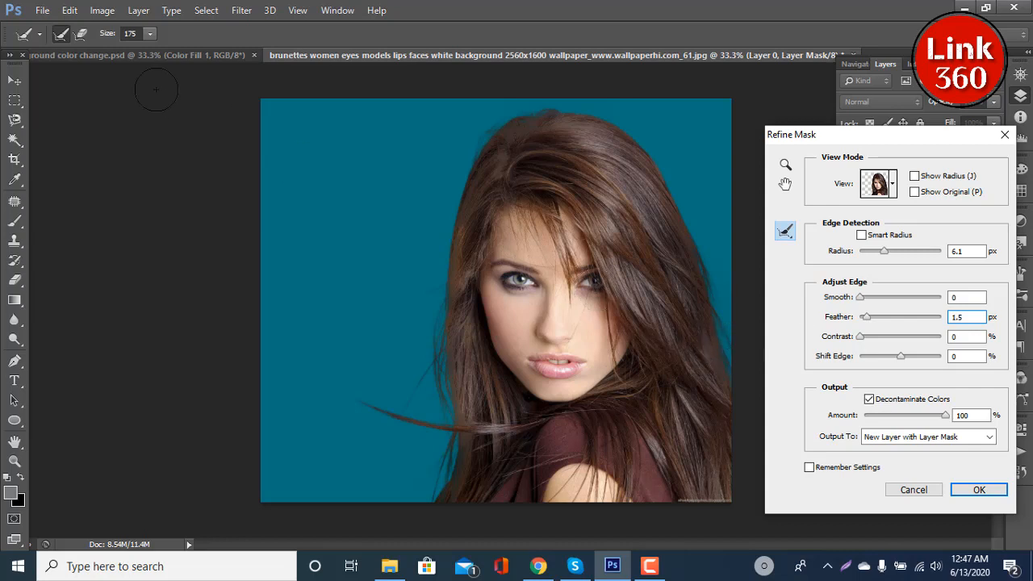
left_click(981, 489)
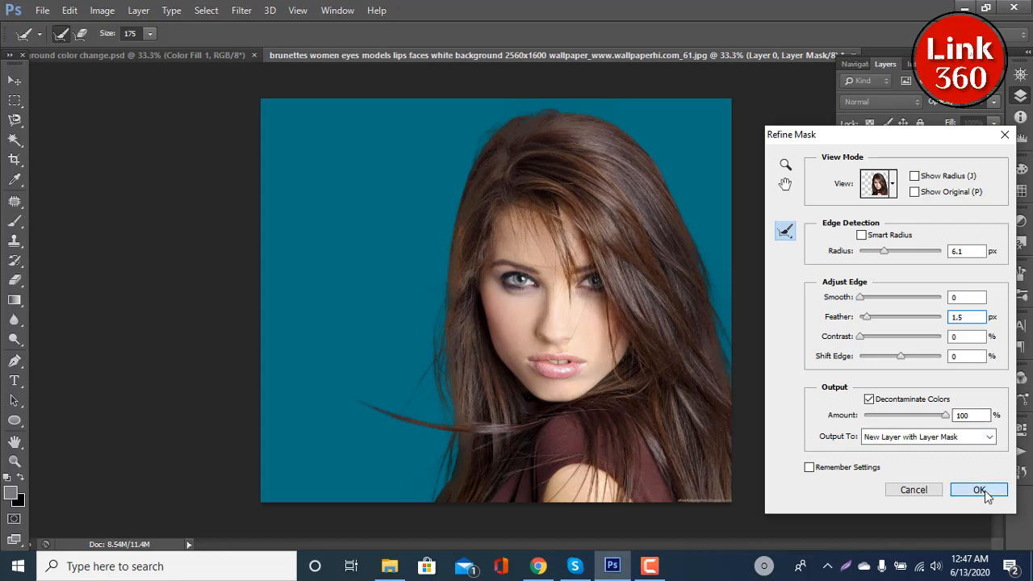
Compare the man's finished blue-background portrait with the woman's refined teal-background portrait.
left_click(189, 54)
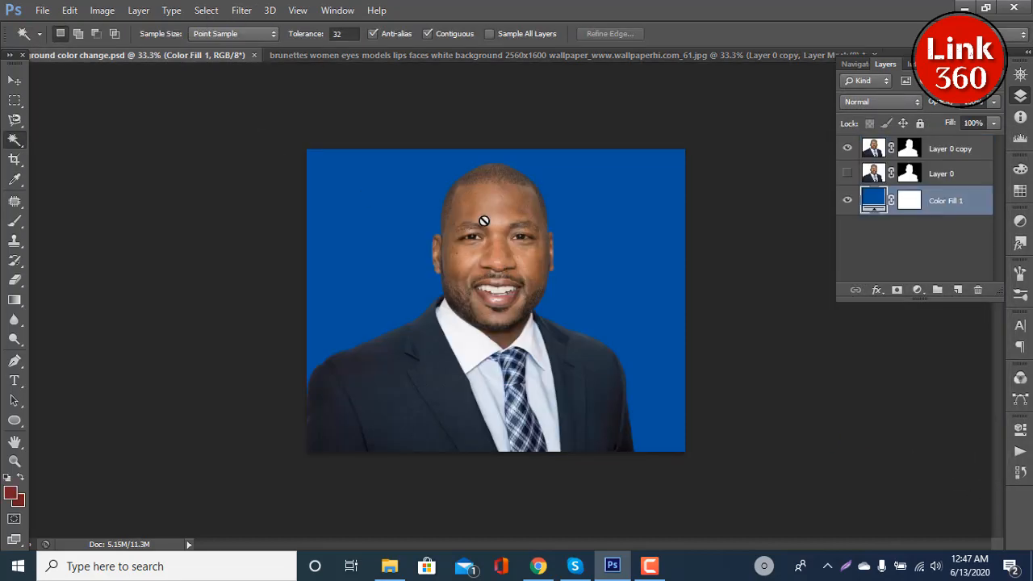
left_click(460, 57)
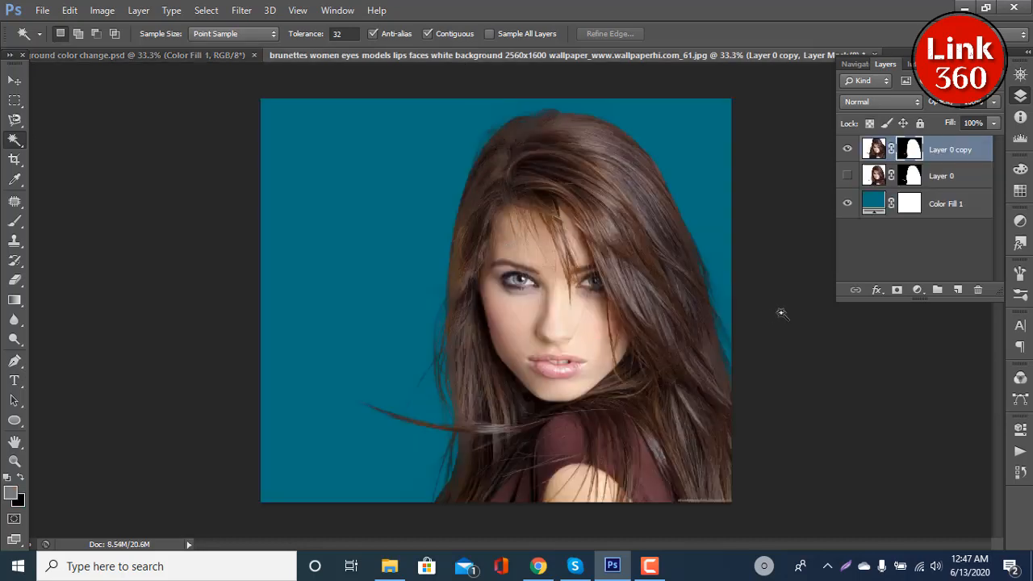